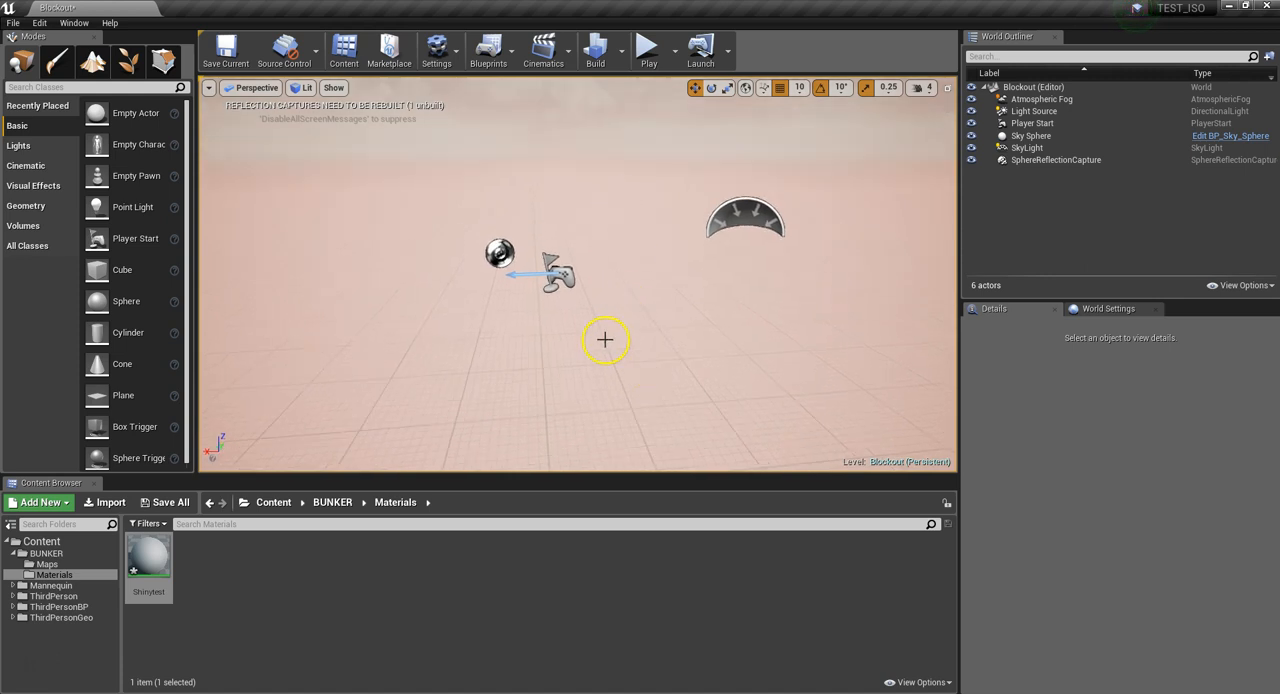
Try to switch the transform gizmo's coordinate space and turn off position grid snapping
right_click_drag(598, 317, 638, 292)
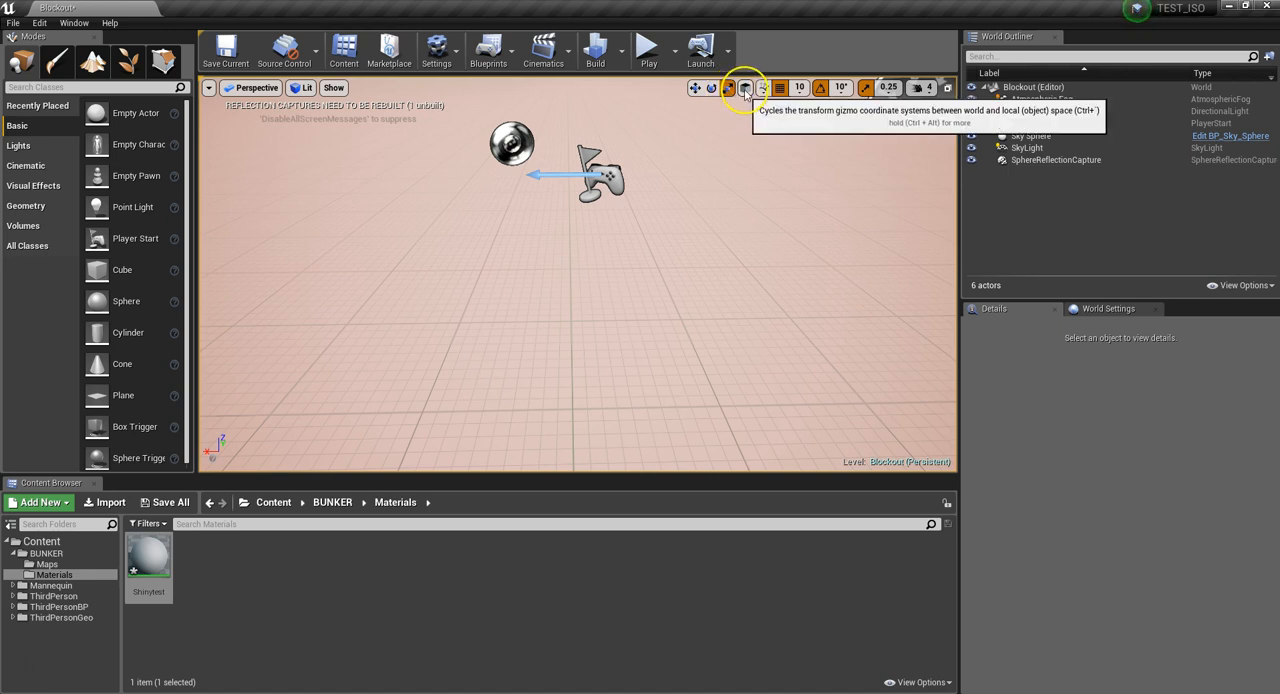
left_click(745, 90)
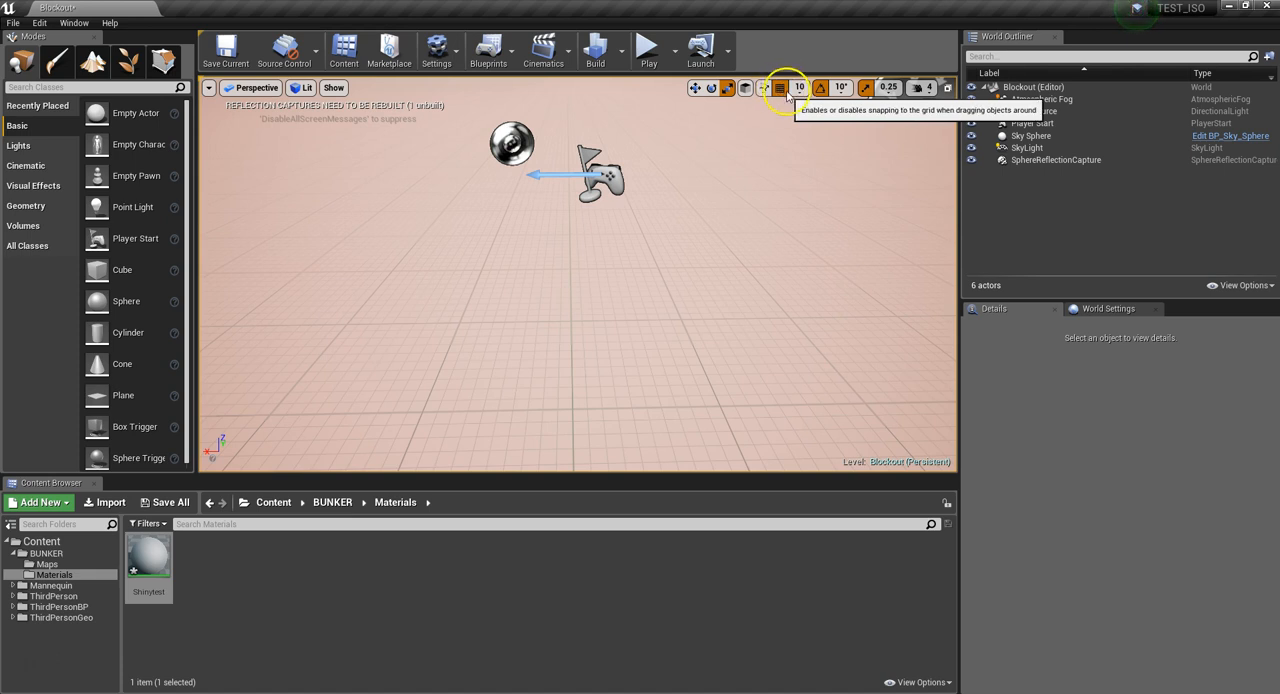
left_click(780, 89)
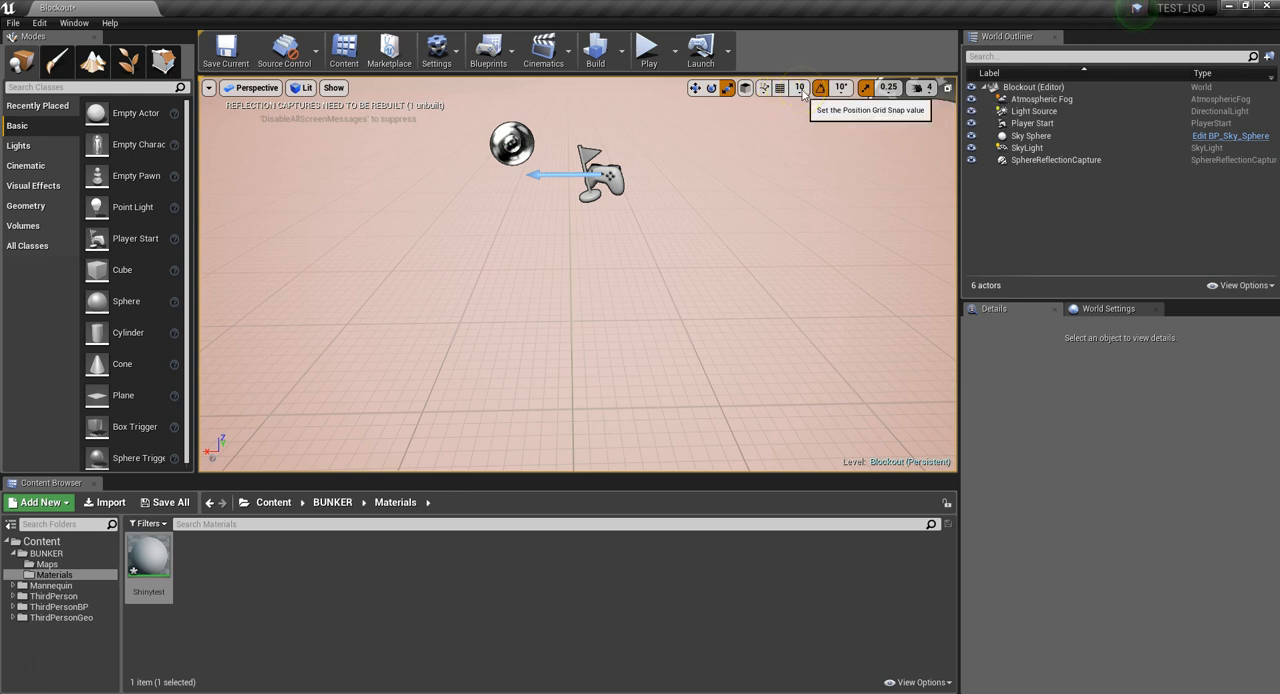
Try out the position grid snap sizes 50, 100, 500, 1,000, 5,000 and 10,000 in the perspective view
left_click(800, 88)
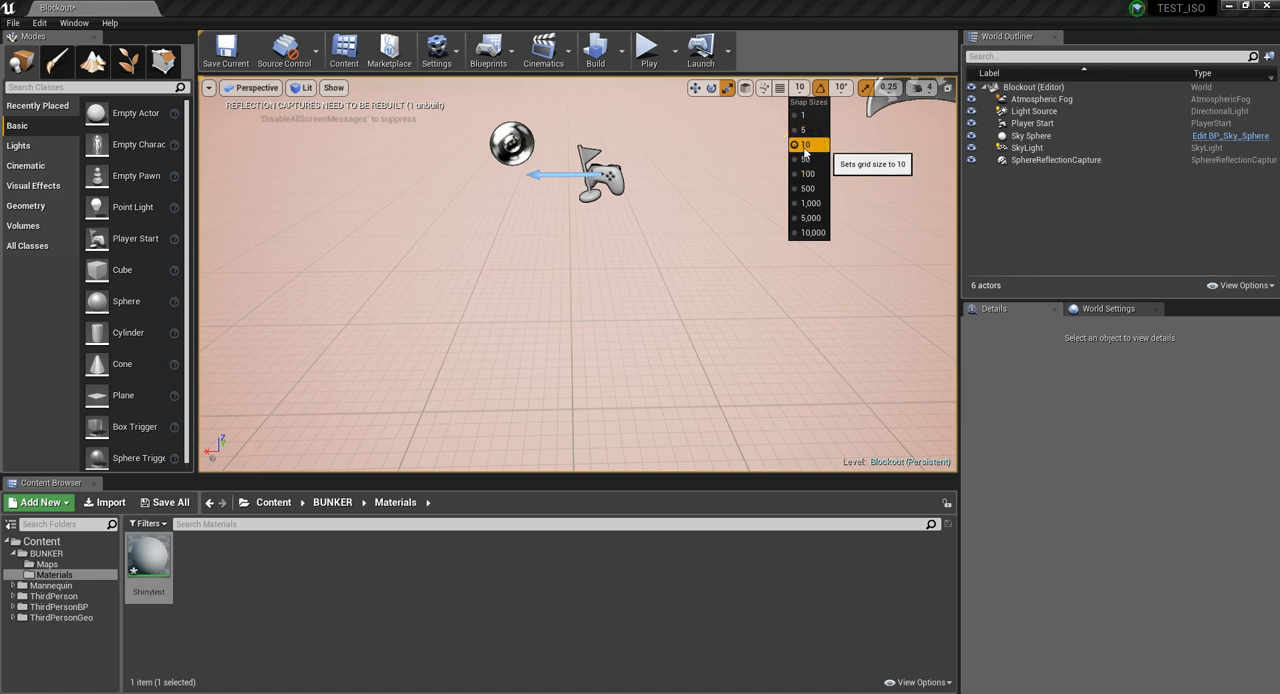
left_click(805, 159)
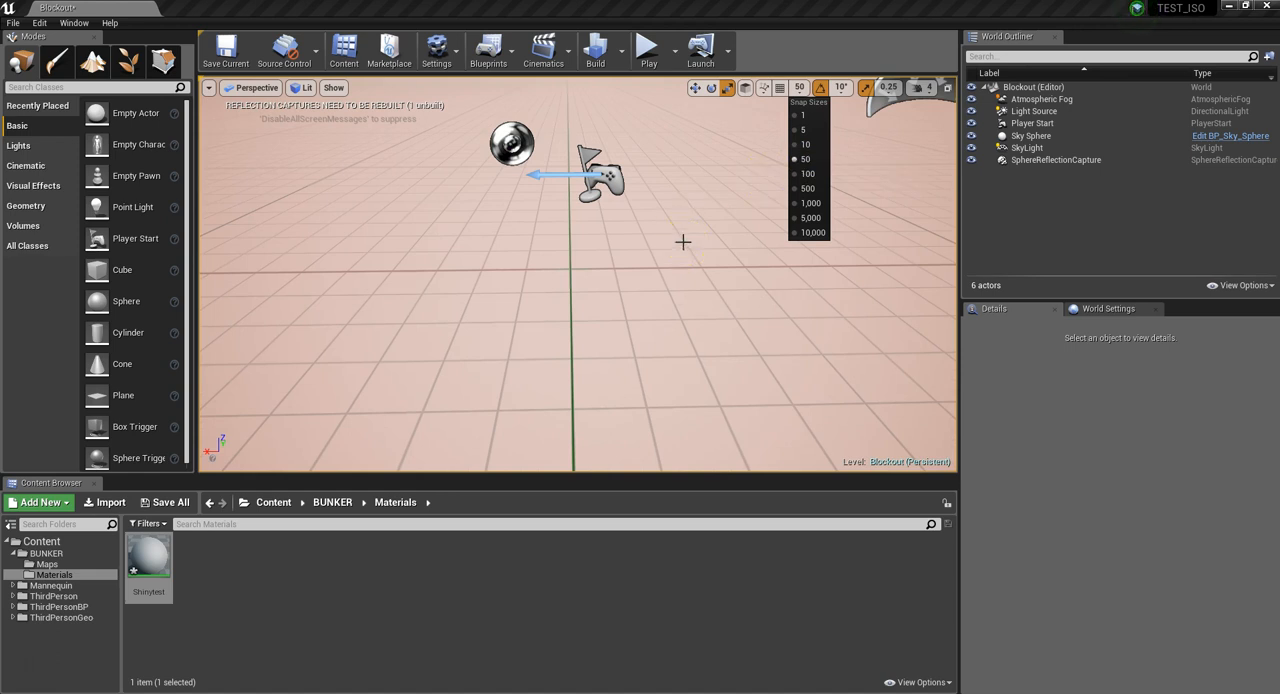
left_click(797, 175)
left_click(799, 189)
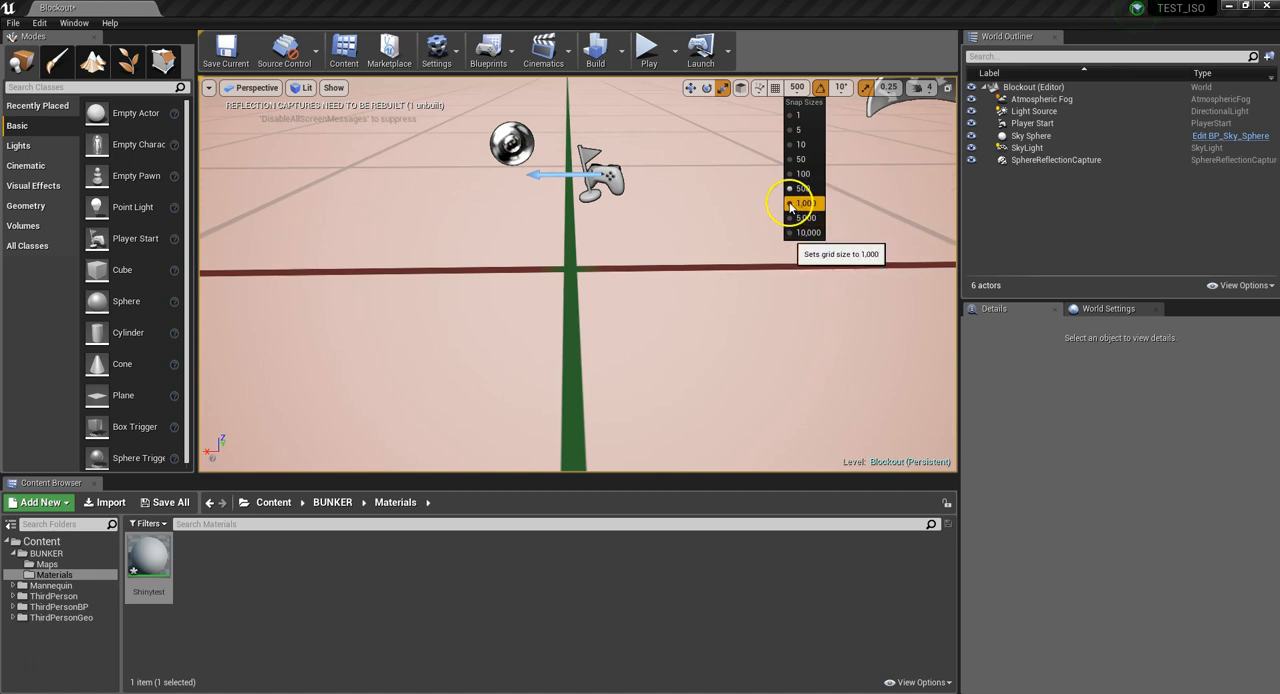
left_click(803, 203)
left_click(796, 217)
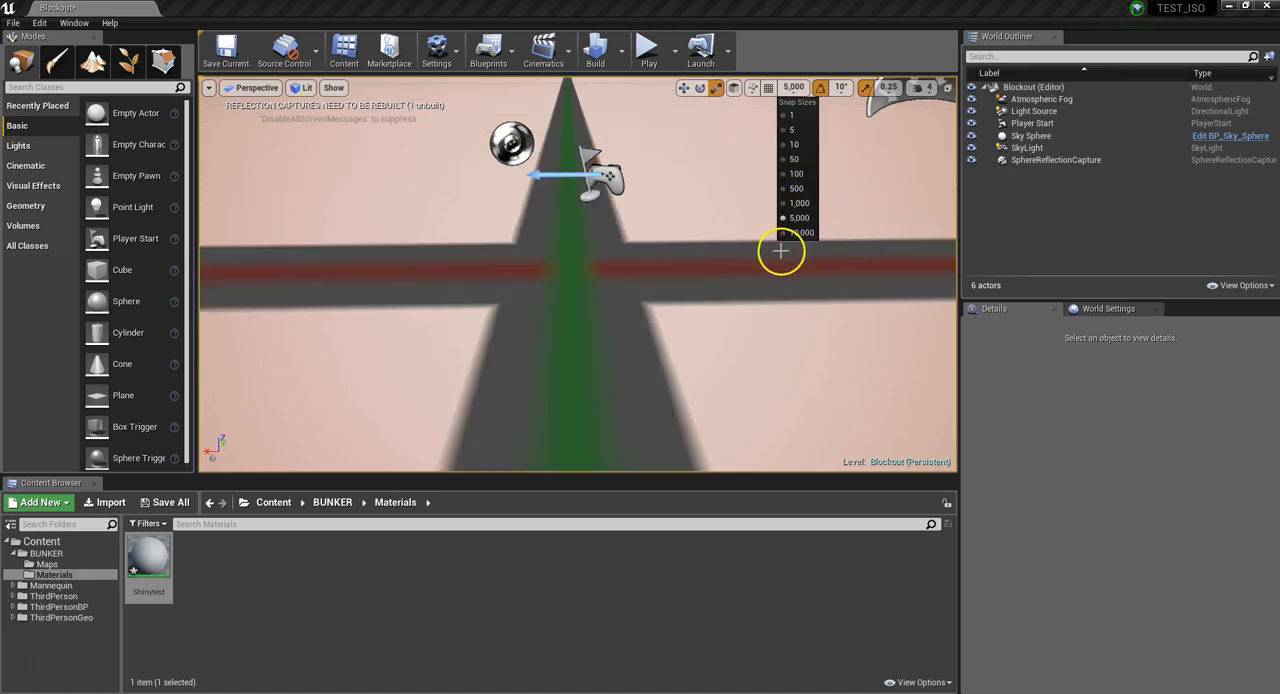
left_click(797, 232)
scroll(666, 283, "down", 5)
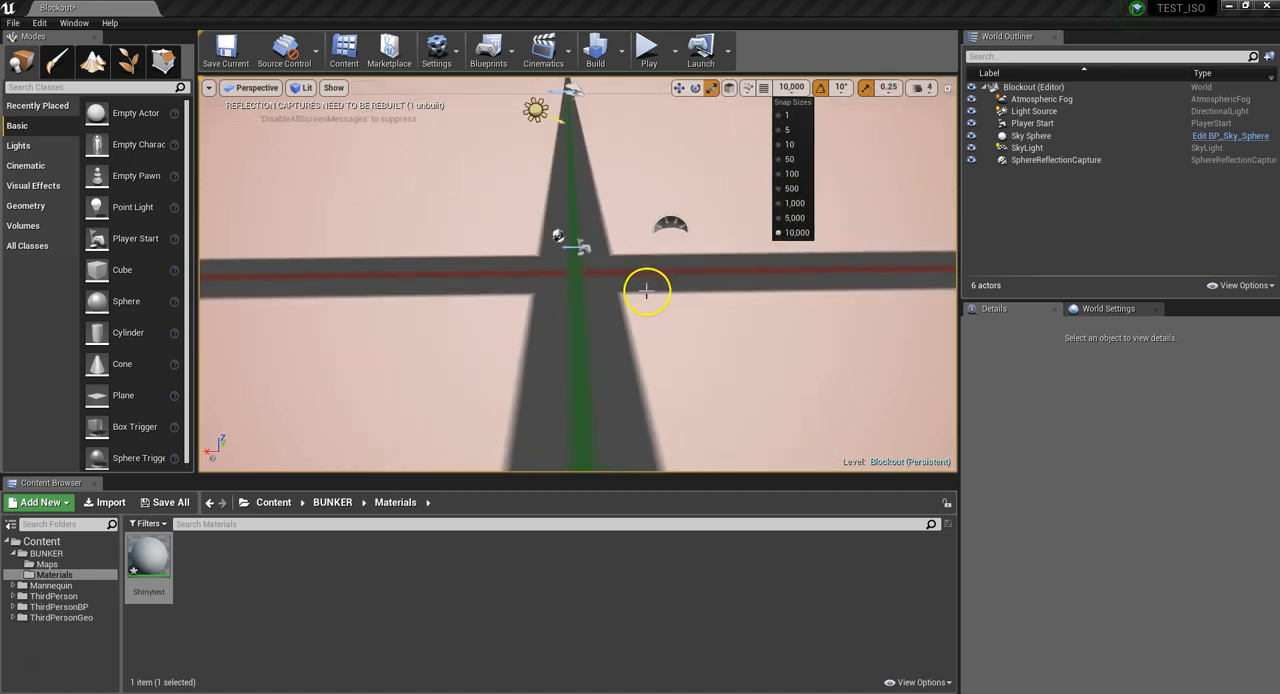
scroll(639, 299, "down", 1)
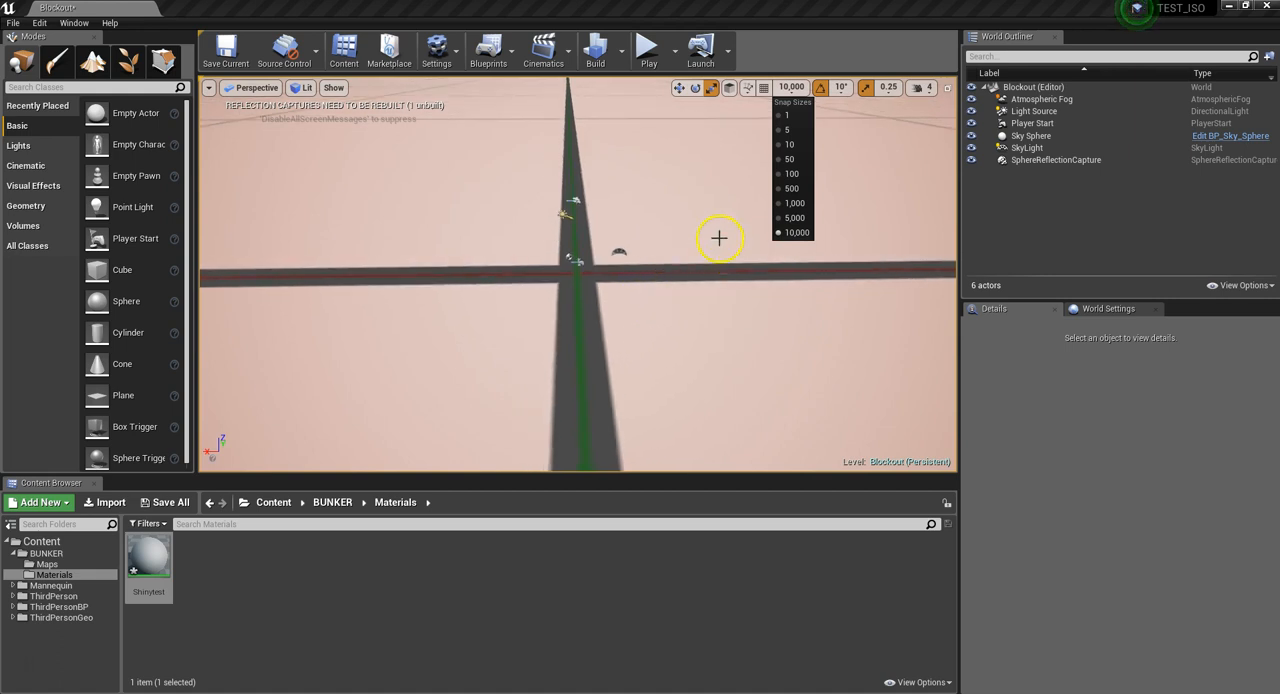
Set the position grid snap size to 100
left_click(790, 174)
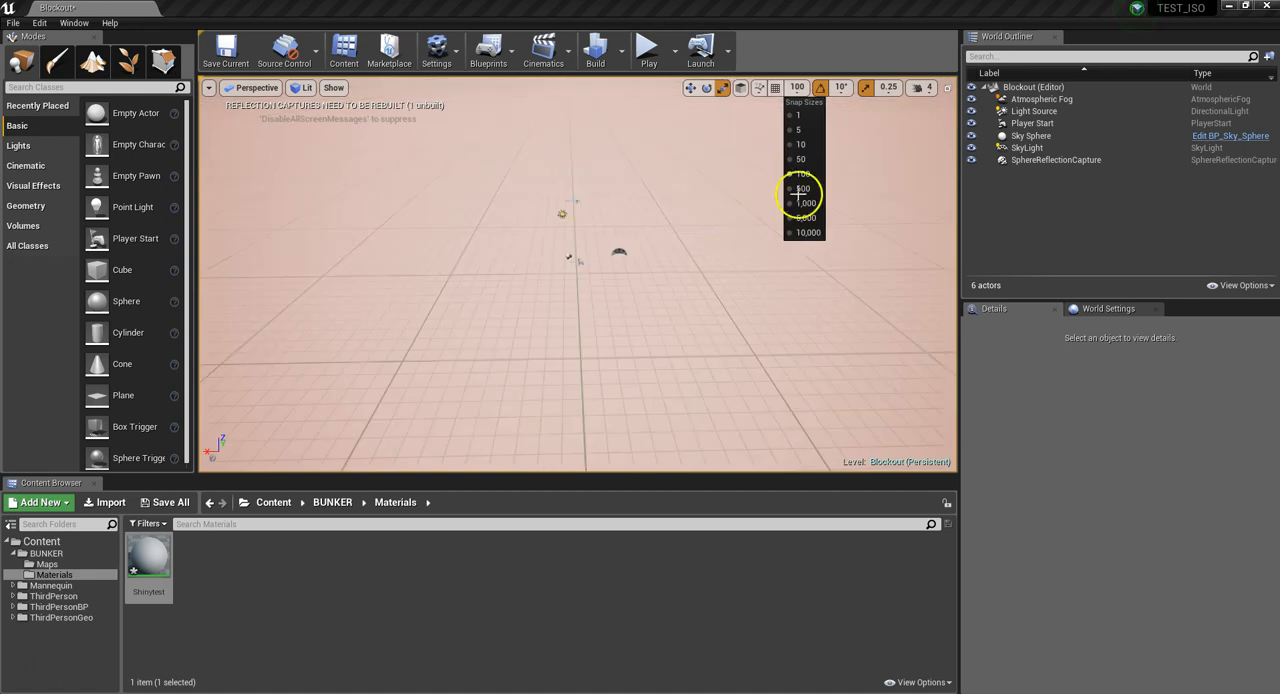
left_click(603, 274)
mouse_move(603, 274)
right_mouse_down()
mouse_move(612, 301)
mouse_move(591, 252)
mouse_move(620, 306)
mouse_move(602, 274)
right_mouse_up()
scroll(602, 277, "up", 2)
key("w")
key("s")
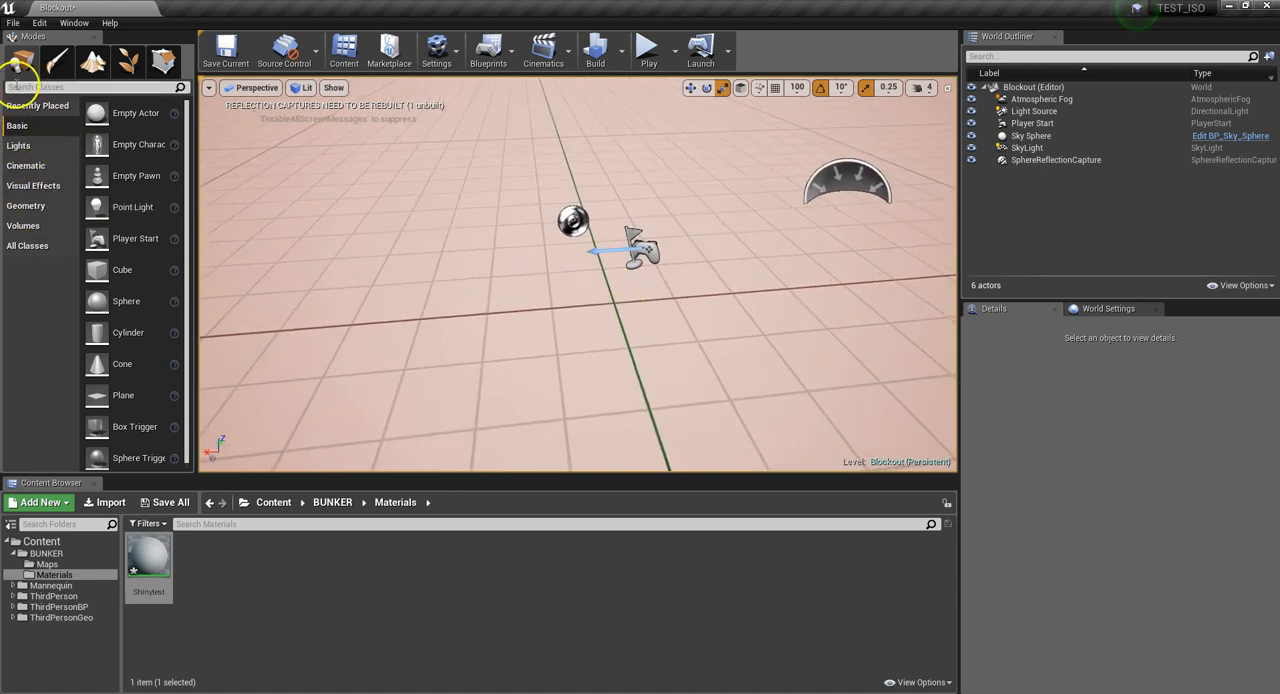
Place a cube in the level and move it past the Player Start with position grid snapping back on
left_click_drag(124, 274, 397, 221)
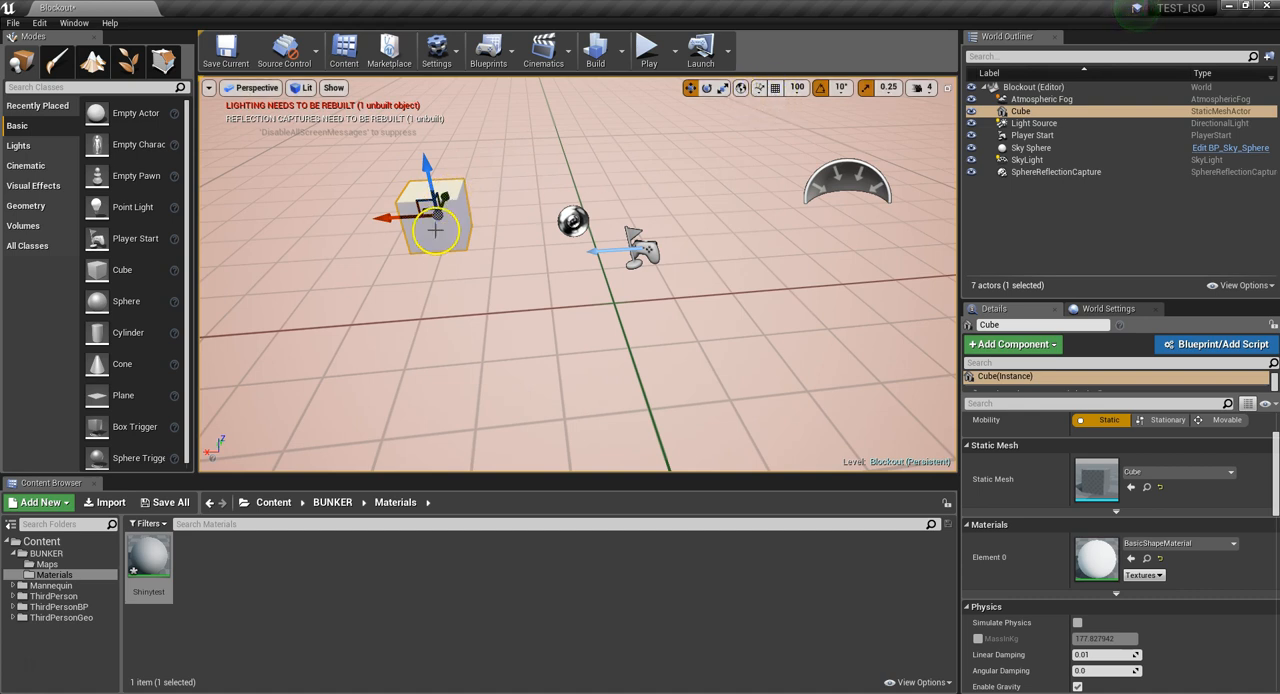
left_click_drag(444, 205, 430, 322)
left_click_drag(361, 341, 779, 300)
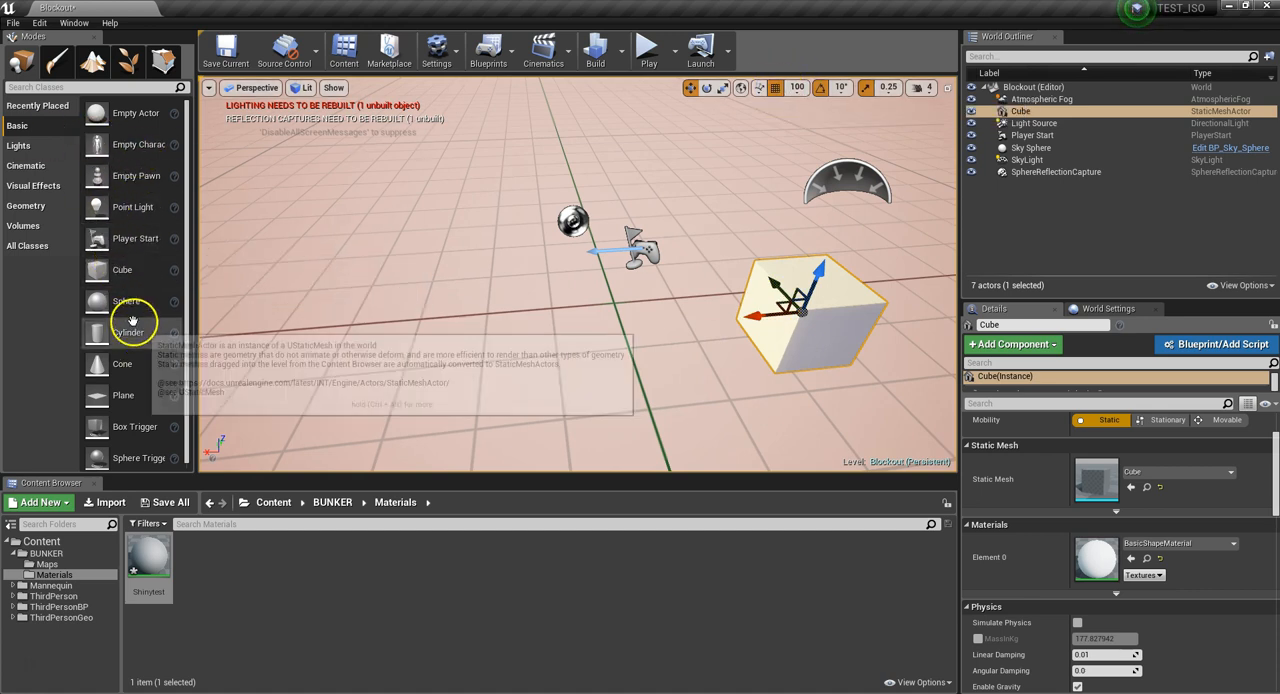
Place a second cube in the level and move it close to the grid origin using the 100-unit snap
left_click_drag(96, 268, 542, 329)
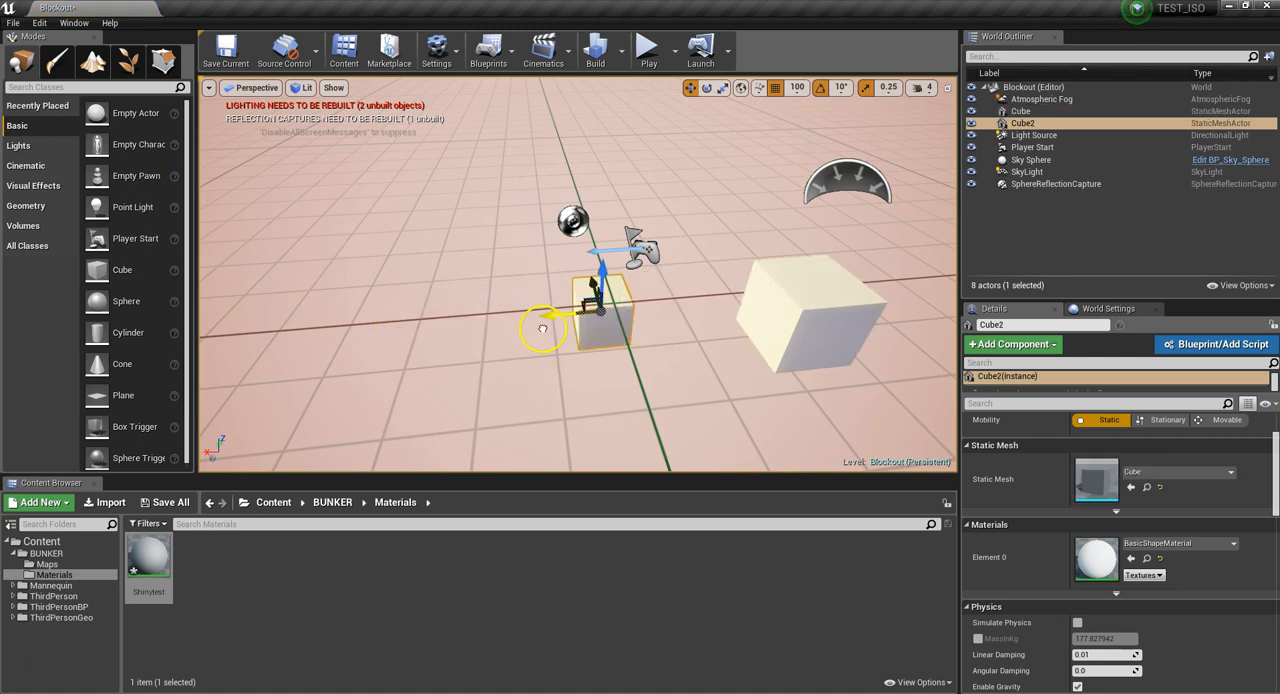
left_click_drag(602, 272, 619, 168)
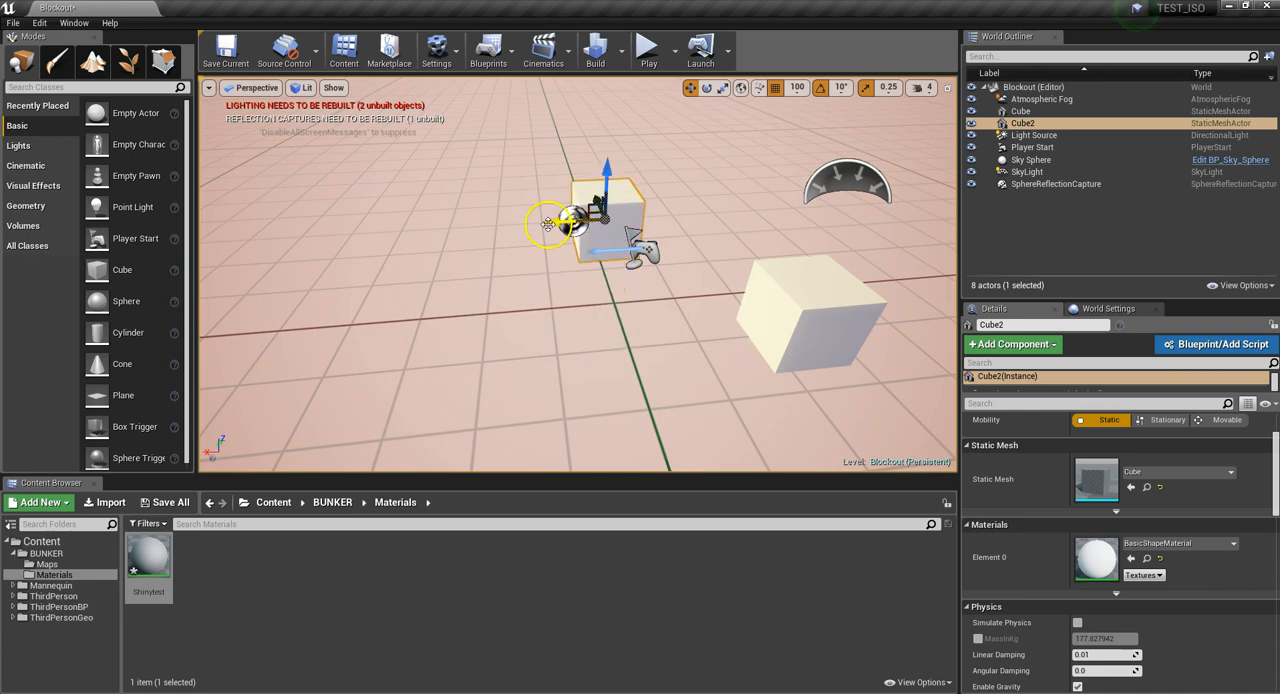
left_click_drag(548, 224, 477, 226)
right_click_drag(546, 224, 657, 229)
key("a")
left_click_drag(580, 157, 576, 189)
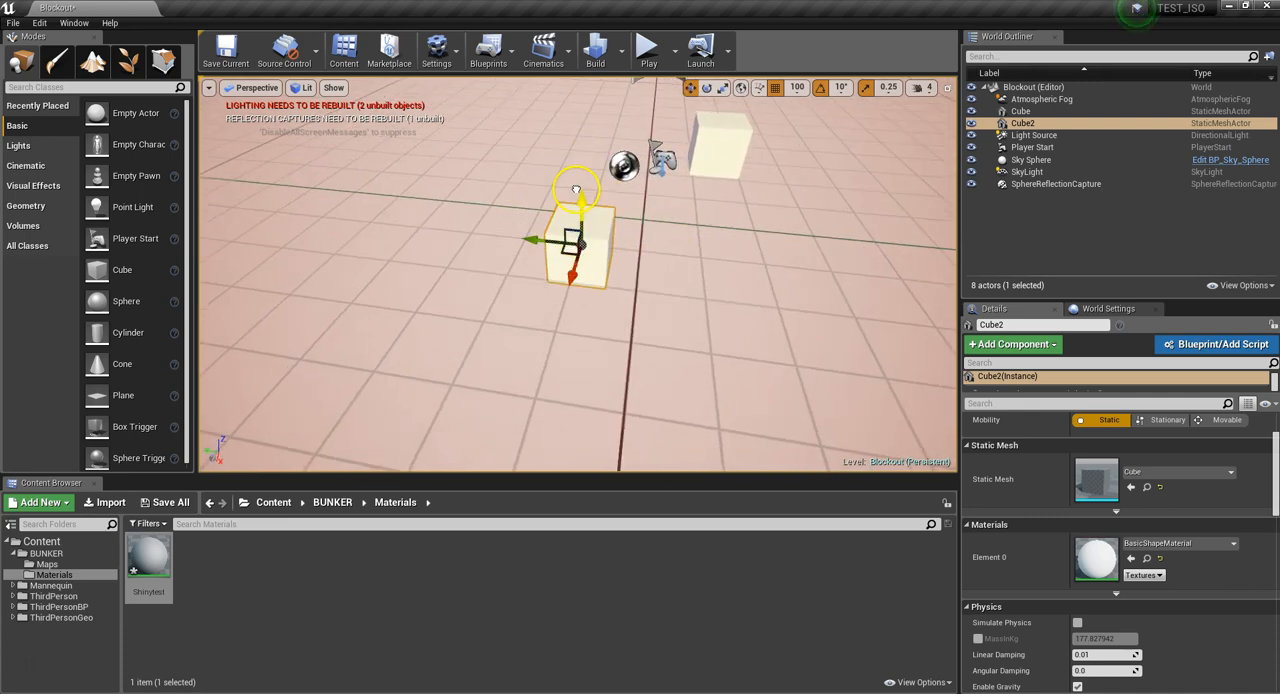
key("d")
right_click_drag(575, 218, 408, 237)
key("w")
key("s")
key("w")
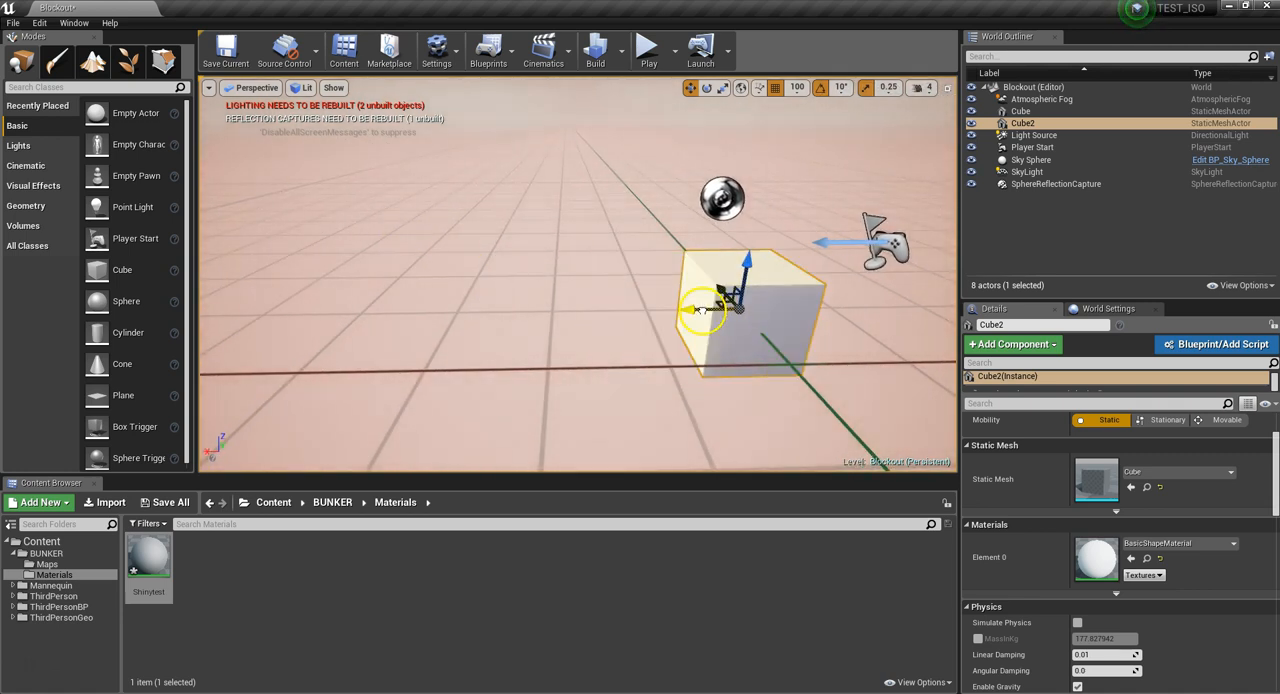
Shift the second cube along its X axis in 100-unit snaps and check its alignment to the grid lines
right_click_drag(638, 308, 684, 316)
key("w")
key("s")
key("d")
right_click_drag(560, 300, 590, 306)
key("w")
key("s")
key("w")
key("s")
key("w")
key("s")
key("w")
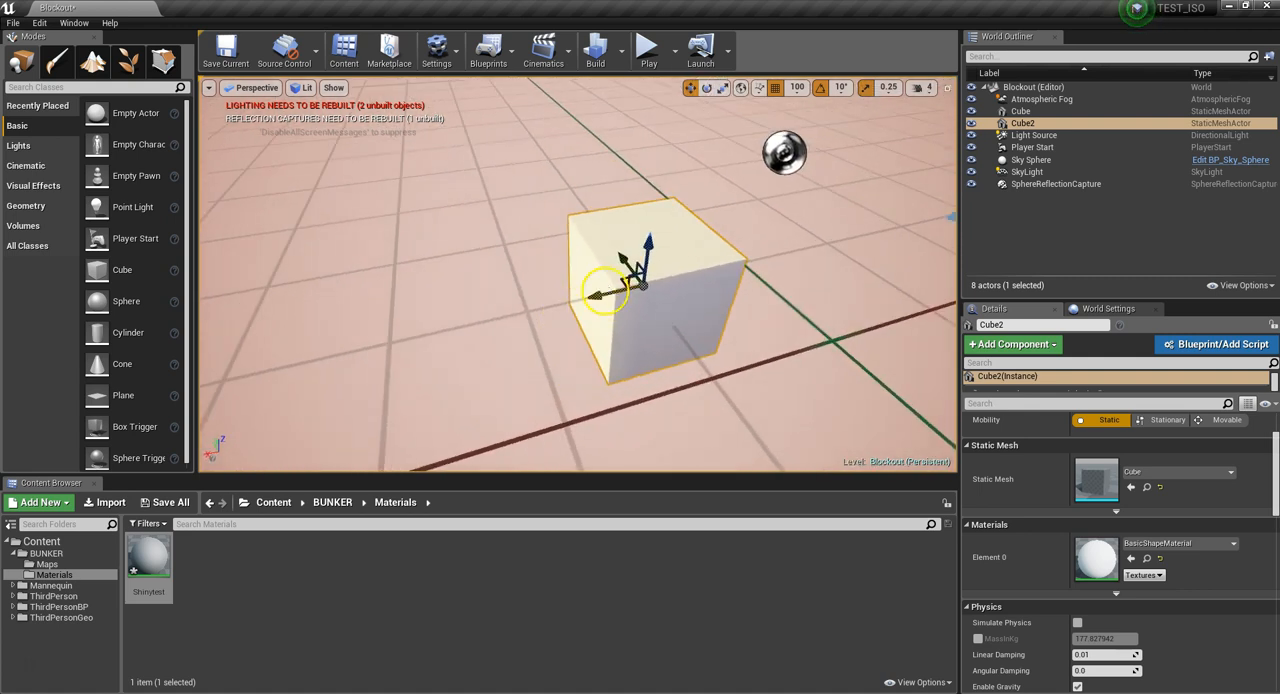
Set the position grid snap size to 5 and nudge the second cube along the X axis
left_click(798, 89)
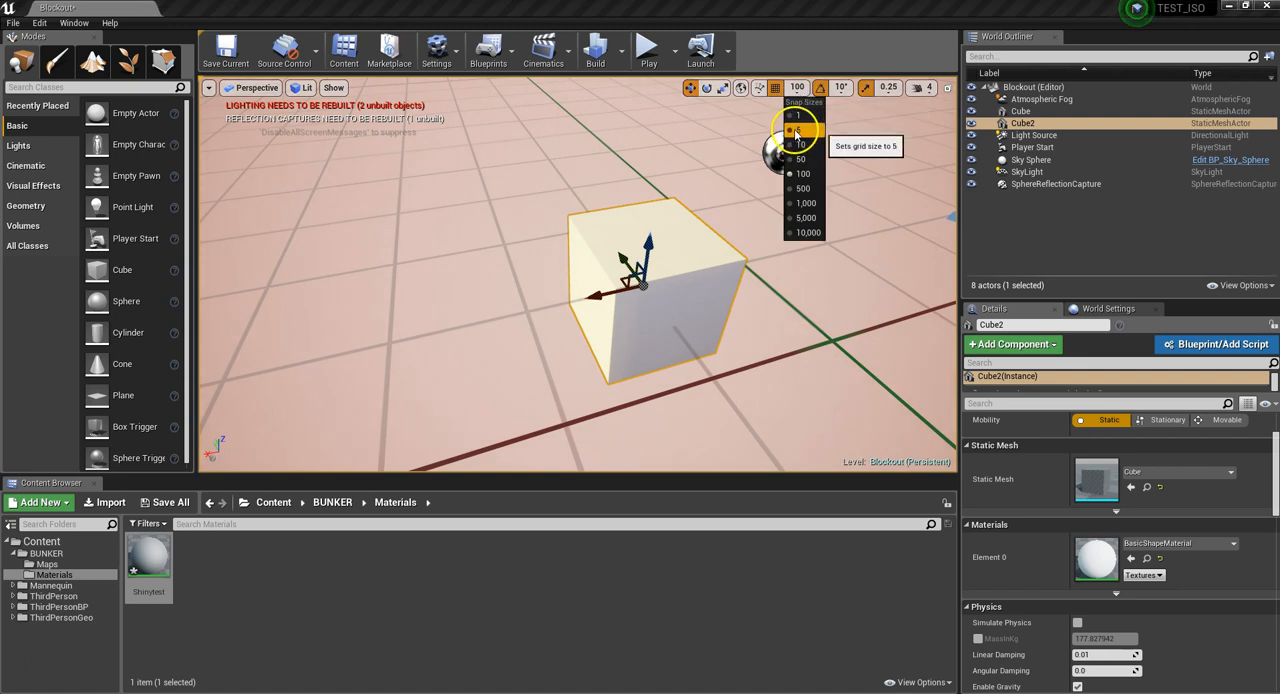
left_click(797, 132)
mouse_move(600, 295)
left_mouse_down()
mouse_move(645, 292)
mouse_move(615, 295)
left_mouse_up()
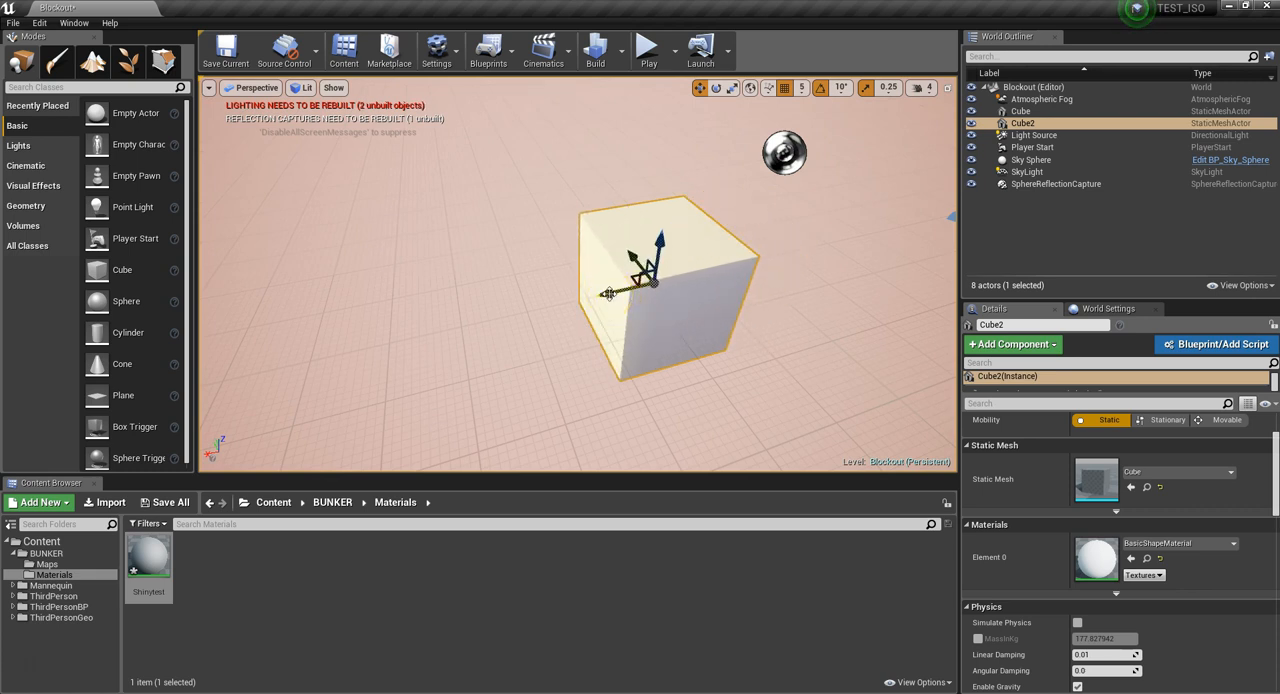
Duplicate the second cube along the X axis so the copy sits flush against it, and delete the duplicate
left_click_drag(615, 293, 709, 293, "alt")
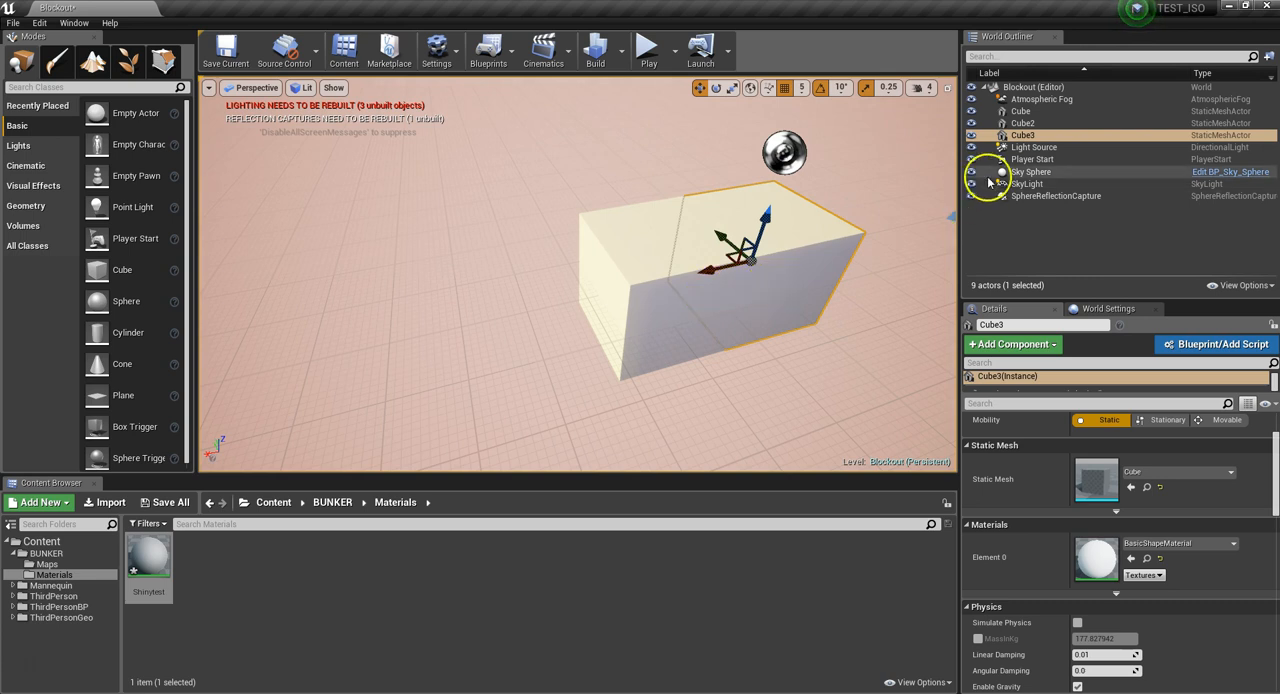
left_click(1020, 137)
right_click_drag(753, 290, 709, 261)
mouse_move(735, 329)
left_mouse_down()
mouse_move(760, 329)
mouse_move(739, 331)
left_mouse_up()
right_click_drag(661, 297, 637, 287)
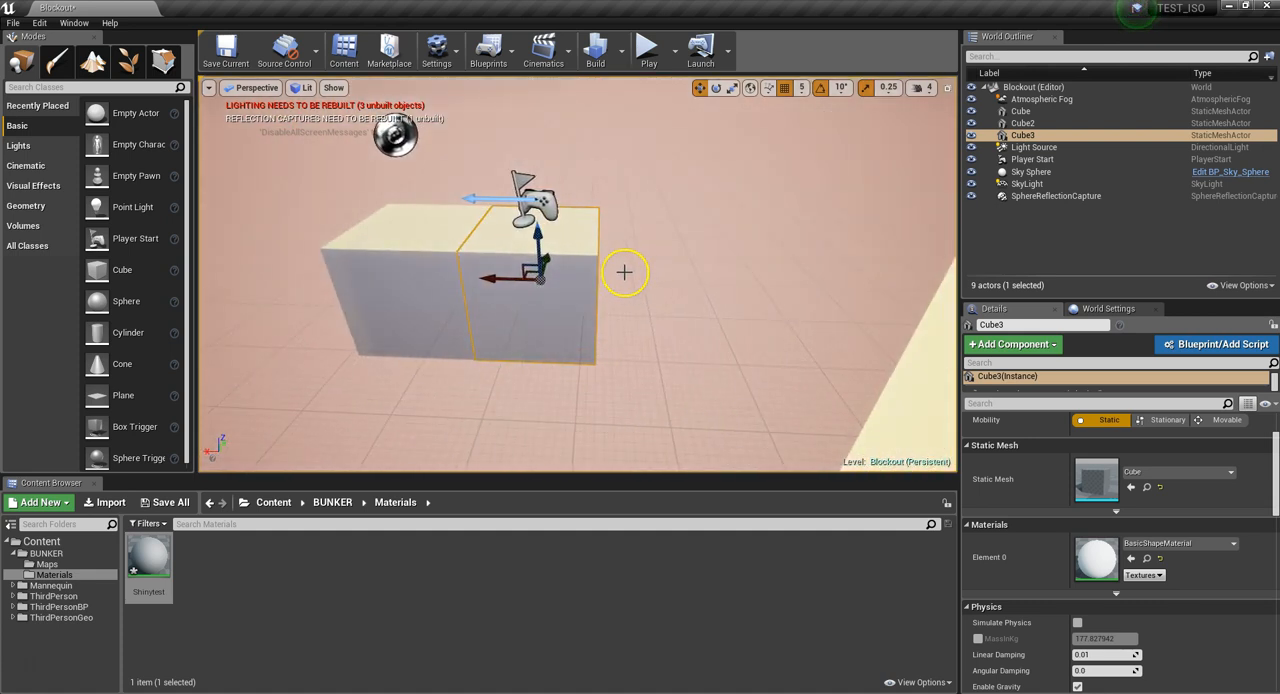
key("Delete")
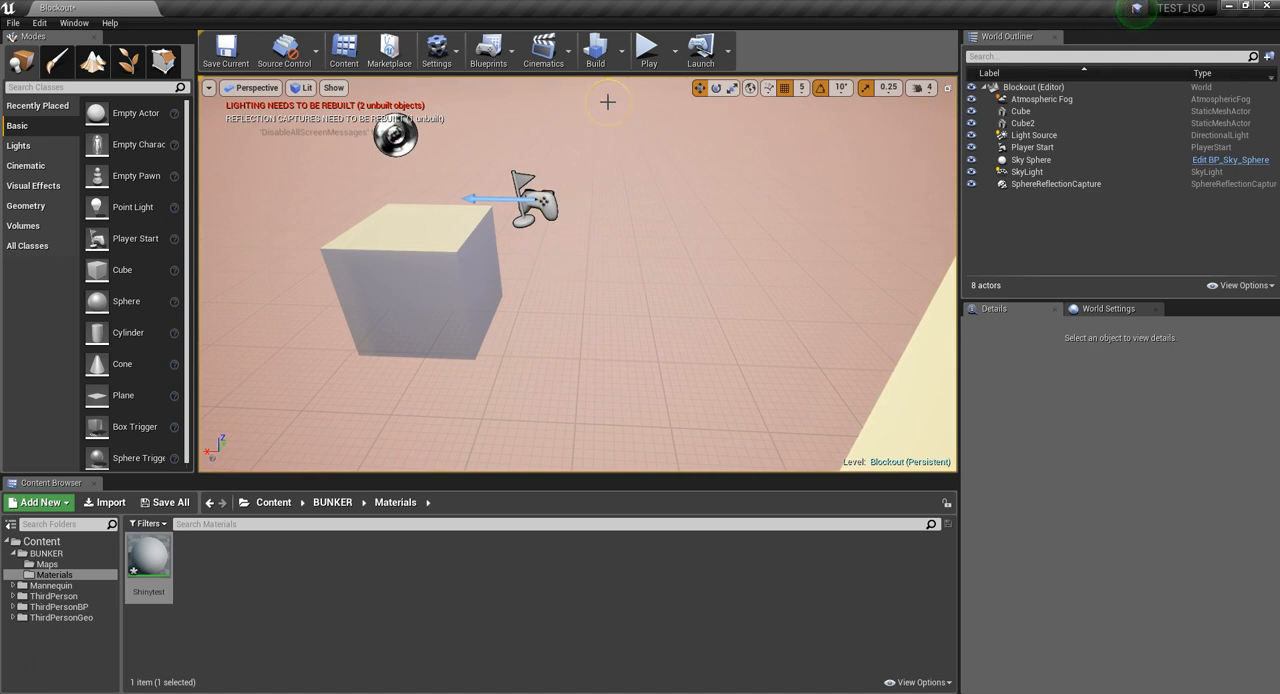
Review the grid snap sizes and compare how the two cubes are positioned by selecting each in turn
left_click(802, 90)
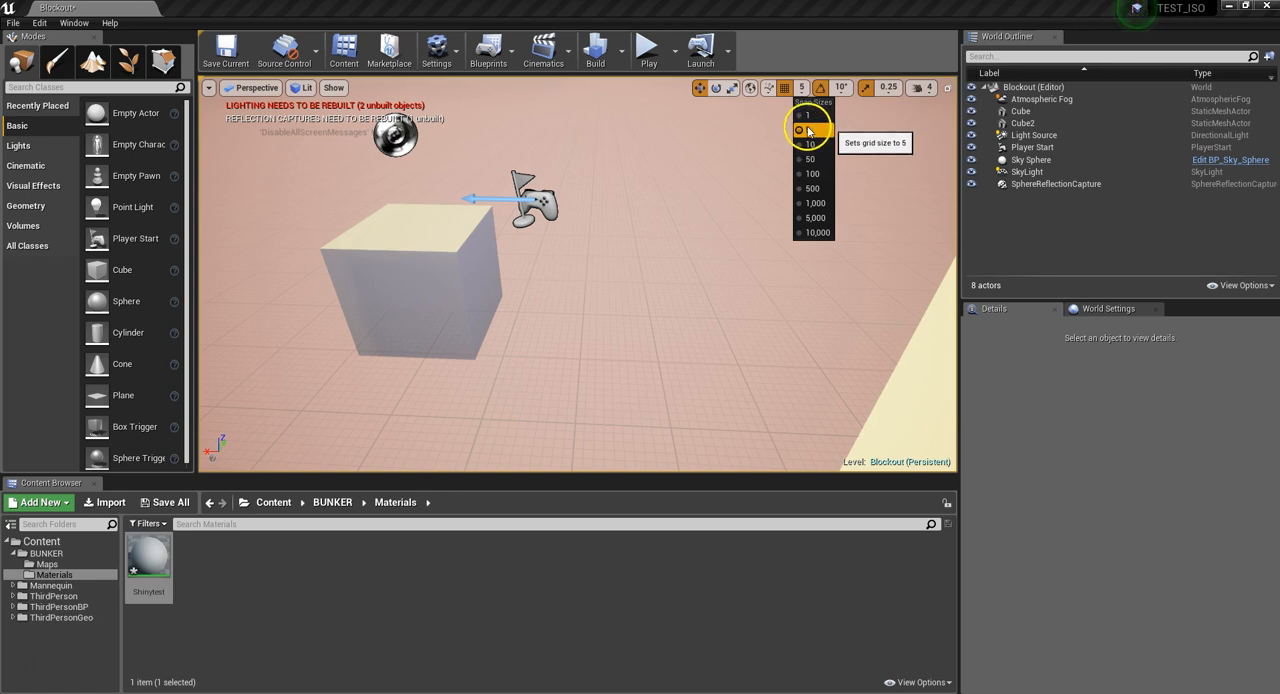
right_click_drag(602, 273, 594, 297)
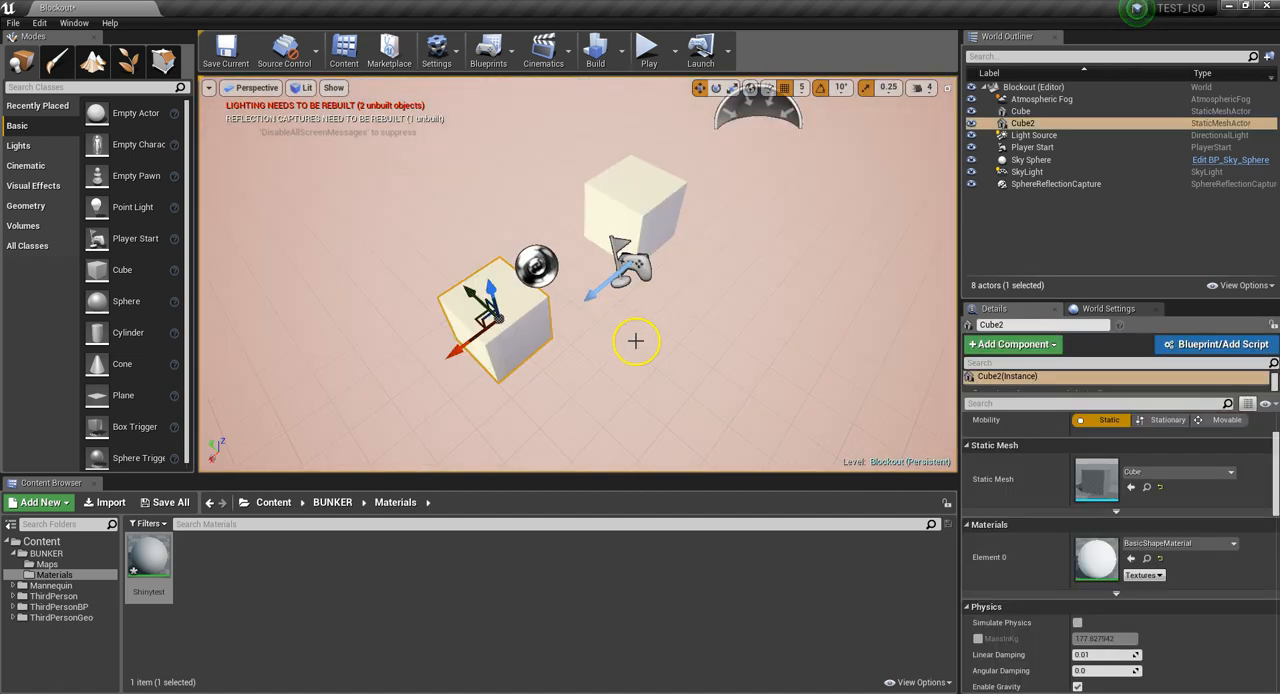
right_click_drag(634, 340, 589, 326)
right_click_drag(655, 349, 632, 334)
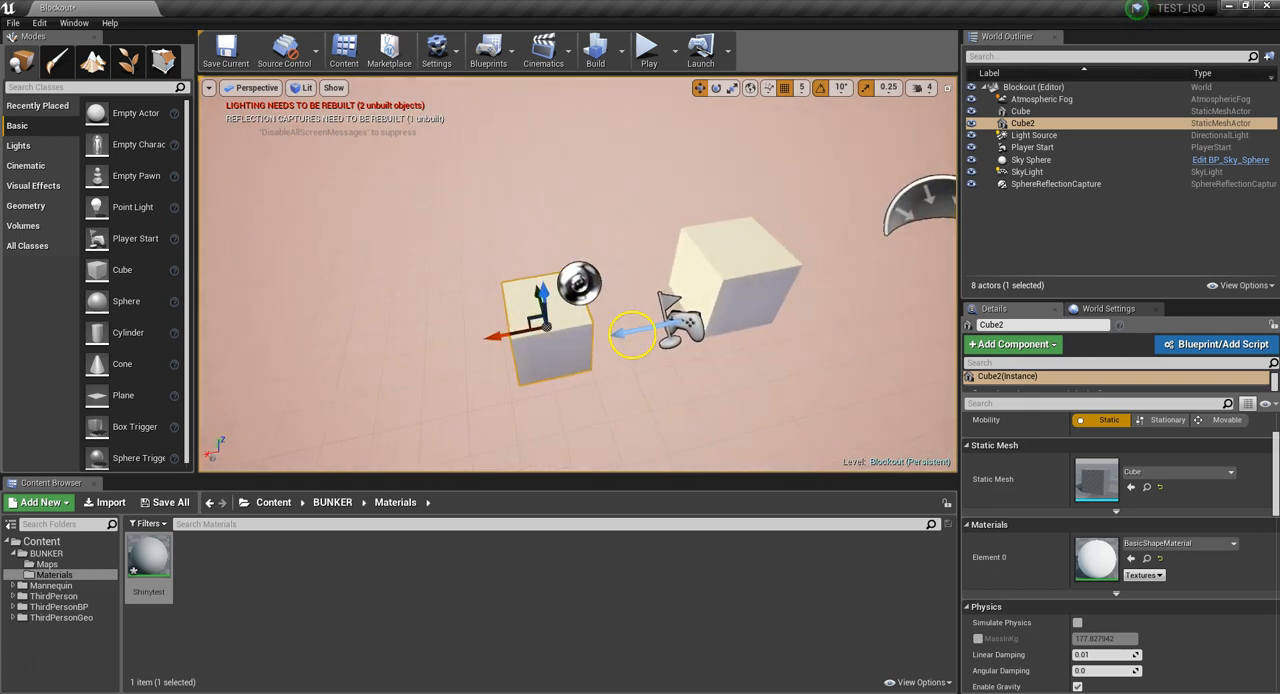
left_click(717, 284)
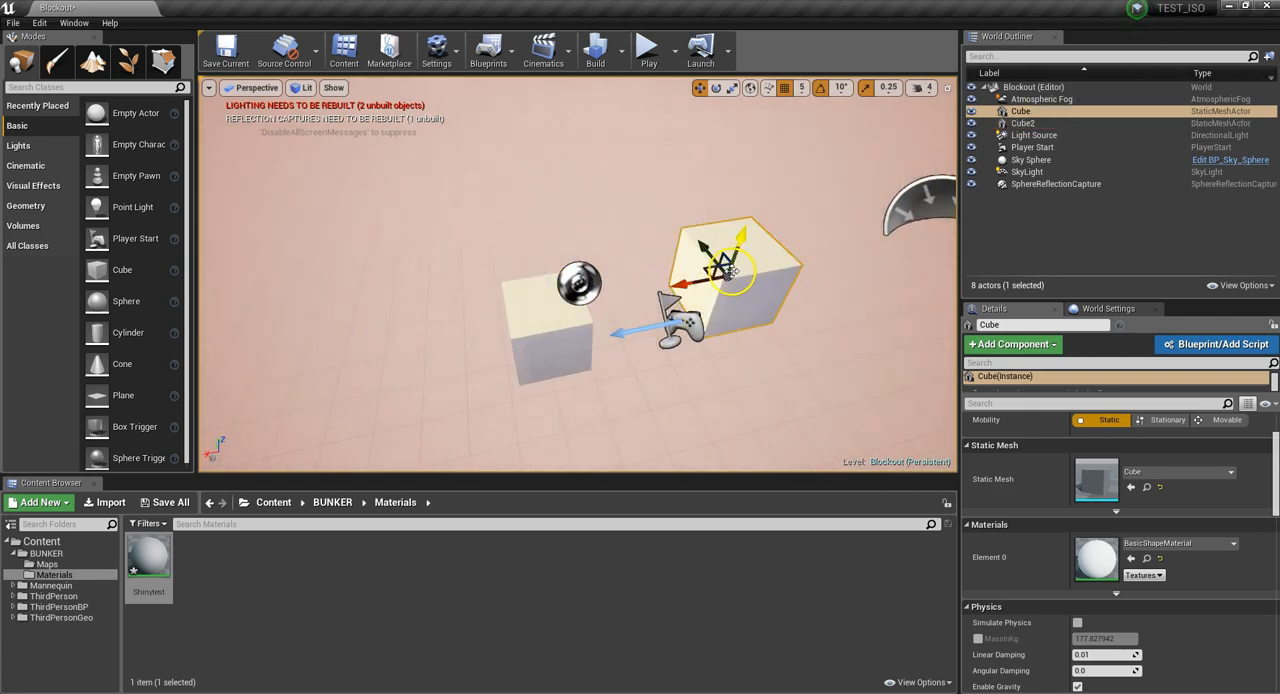
left_click(570, 333)
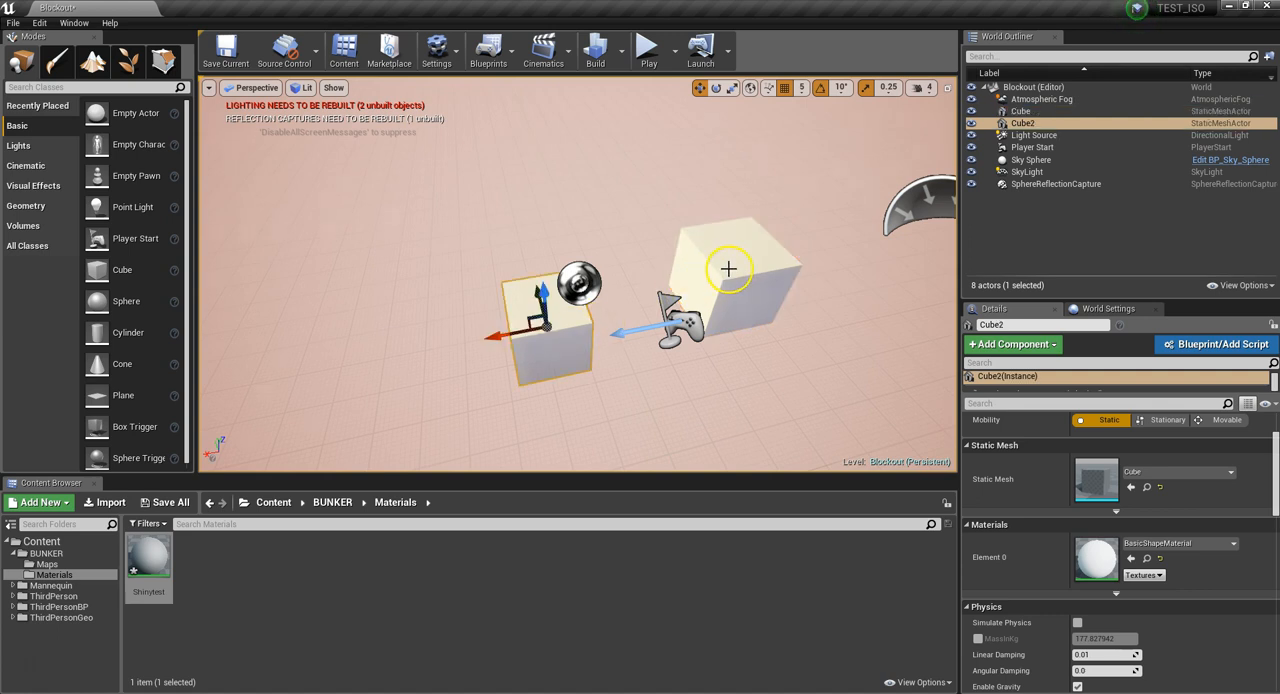
left_click(726, 269)
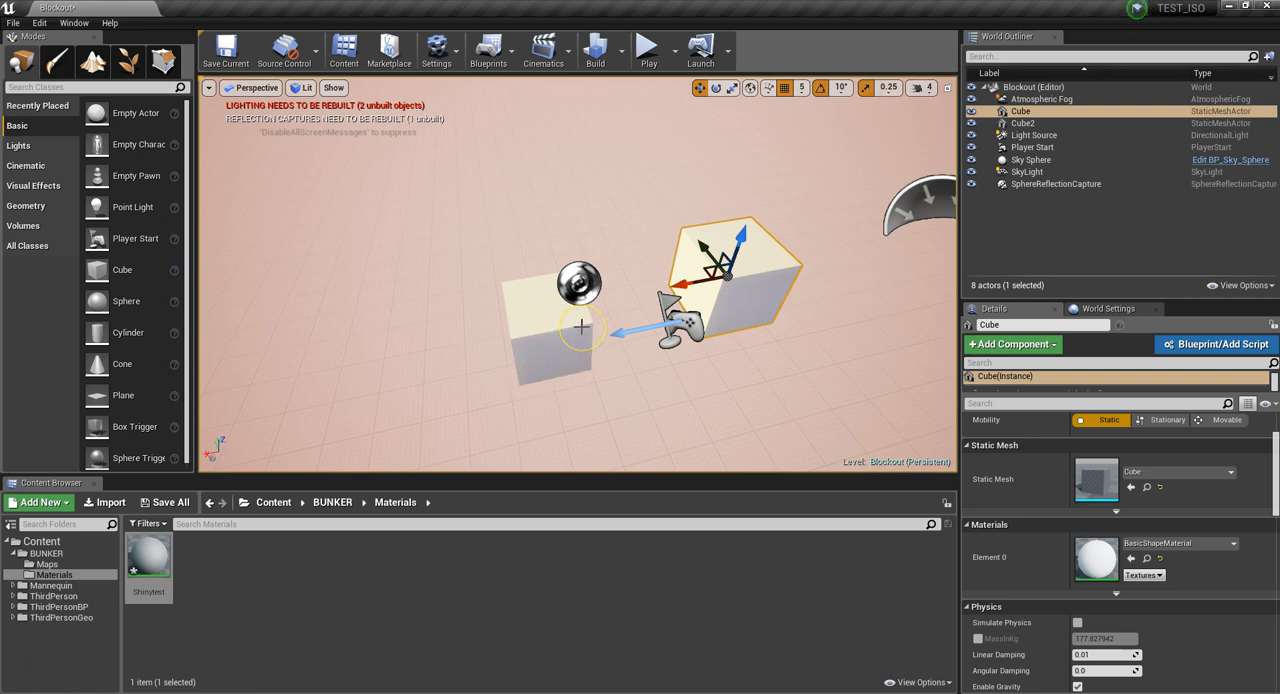
left_click_drag(576, 327, 573, 302)
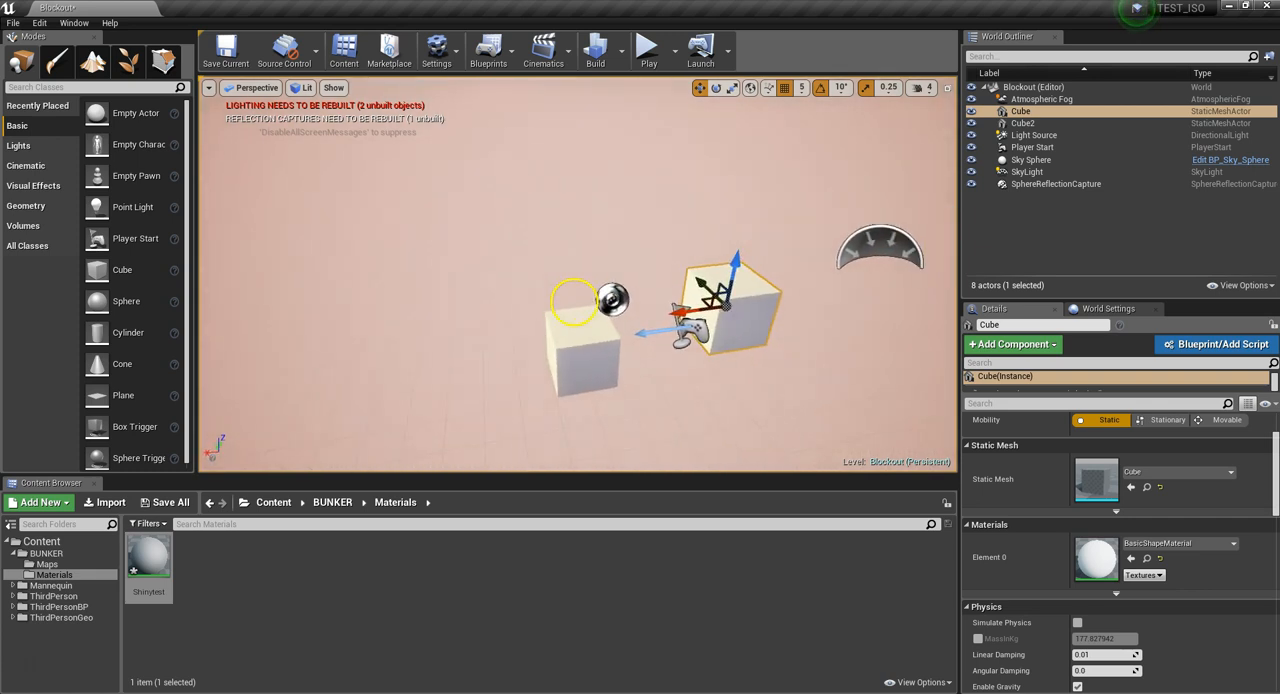
Set the position grid snap size to 50 and test nudging the second cube along the X axis
left_click(801, 89)
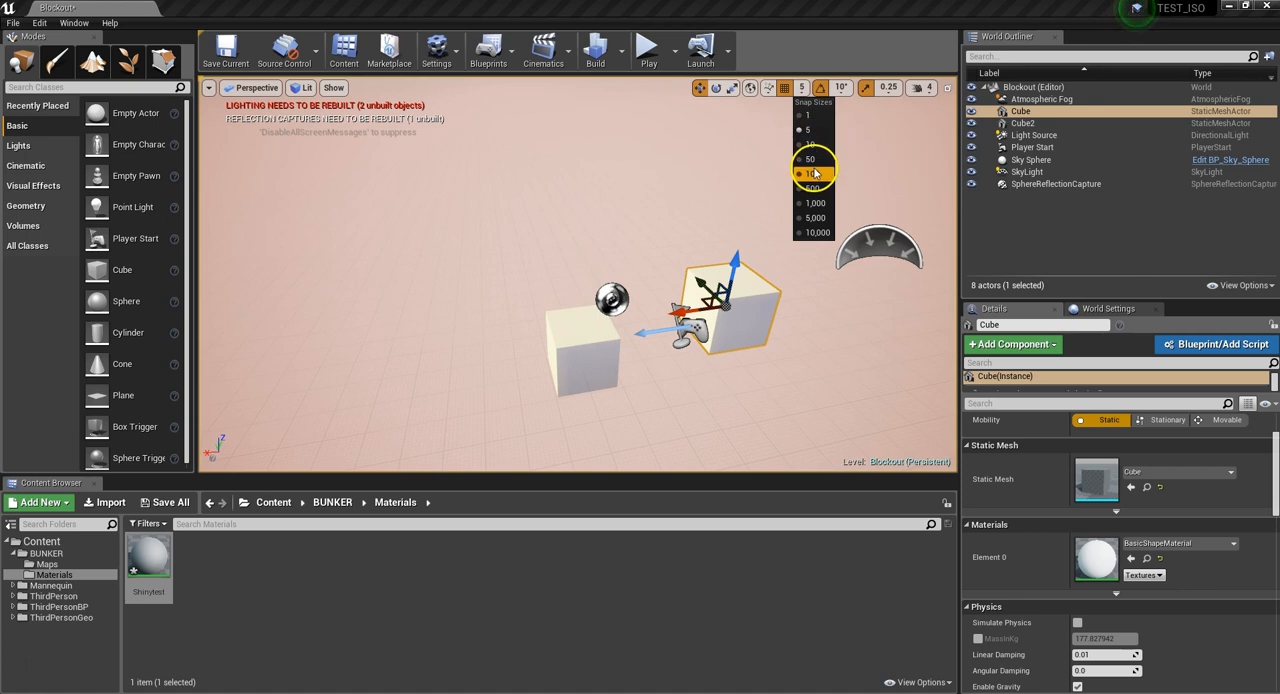
left_click(813, 159)
left_click(591, 355)
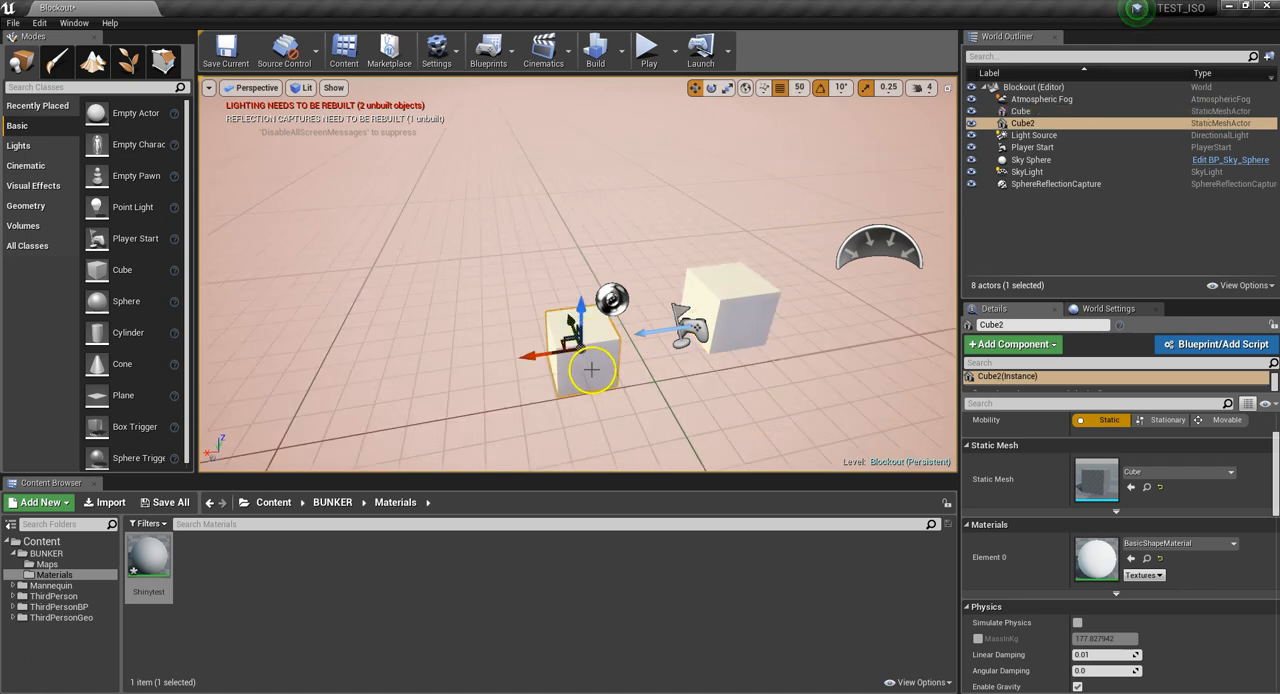
mouse_move(543, 358)
left_mouse_down()
mouse_move(576, 354)
mouse_move(509, 361)
mouse_move(543, 361)
left_mouse_up()
key("f")
left_click_drag(564, 330, 590, 320)
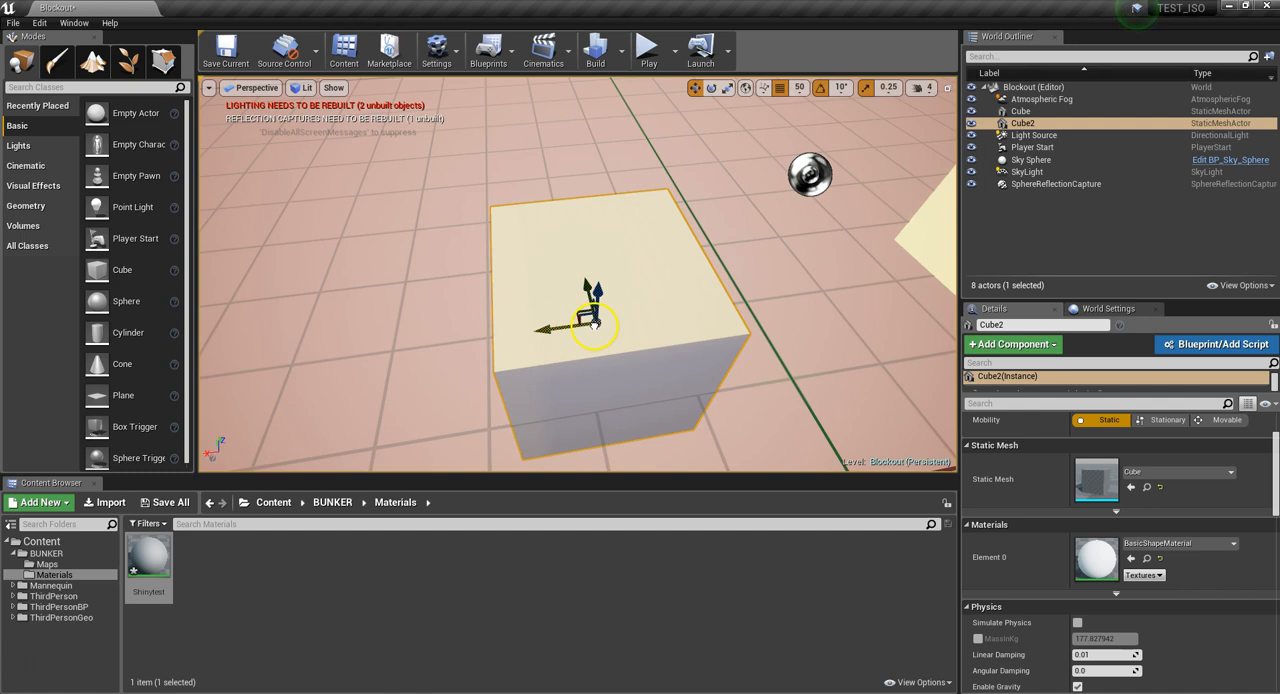
Align the second cube's origin to the grid
right_click(618, 334)
mouse_move(678, 606)
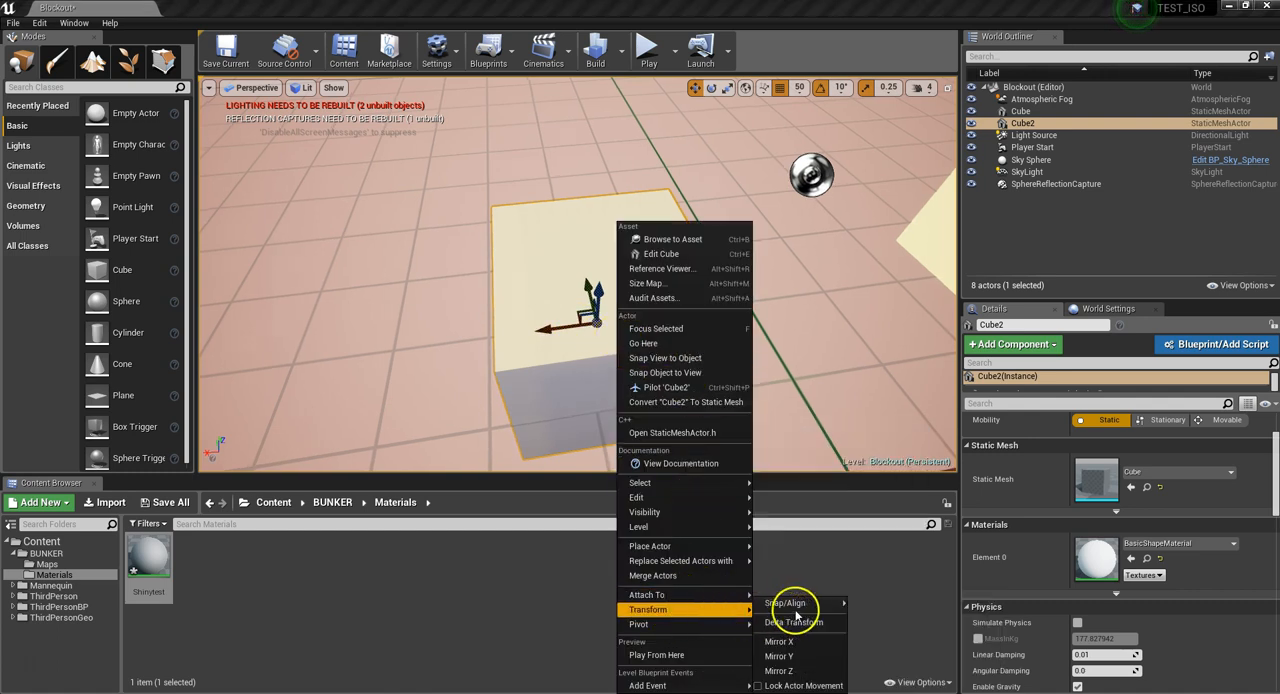
mouse_move(800, 604)
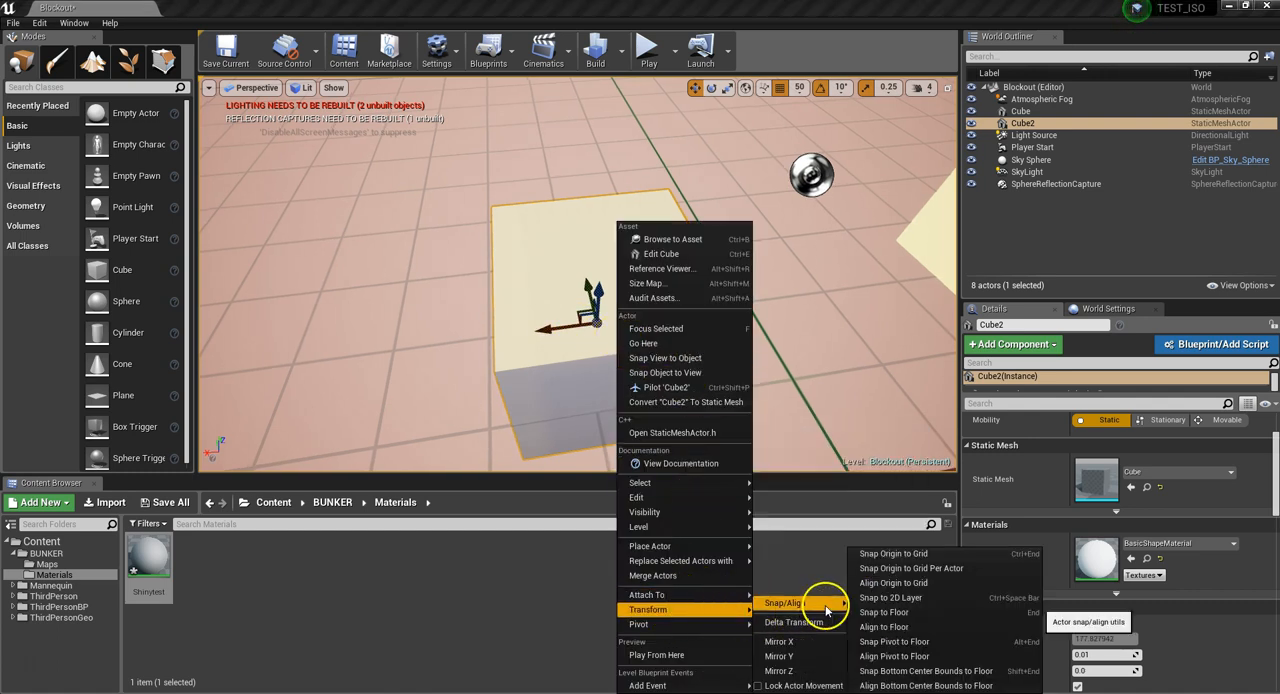
left_click(912, 584)
Align the first cube's origin to the grid
mouse_move(564, 360)
right_mouse_down()
mouse_move(677, 360)
mouse_move(567, 302)
mouse_move(563, 363)
right_mouse_up()
left_click(649, 289)
right_click(648, 290)
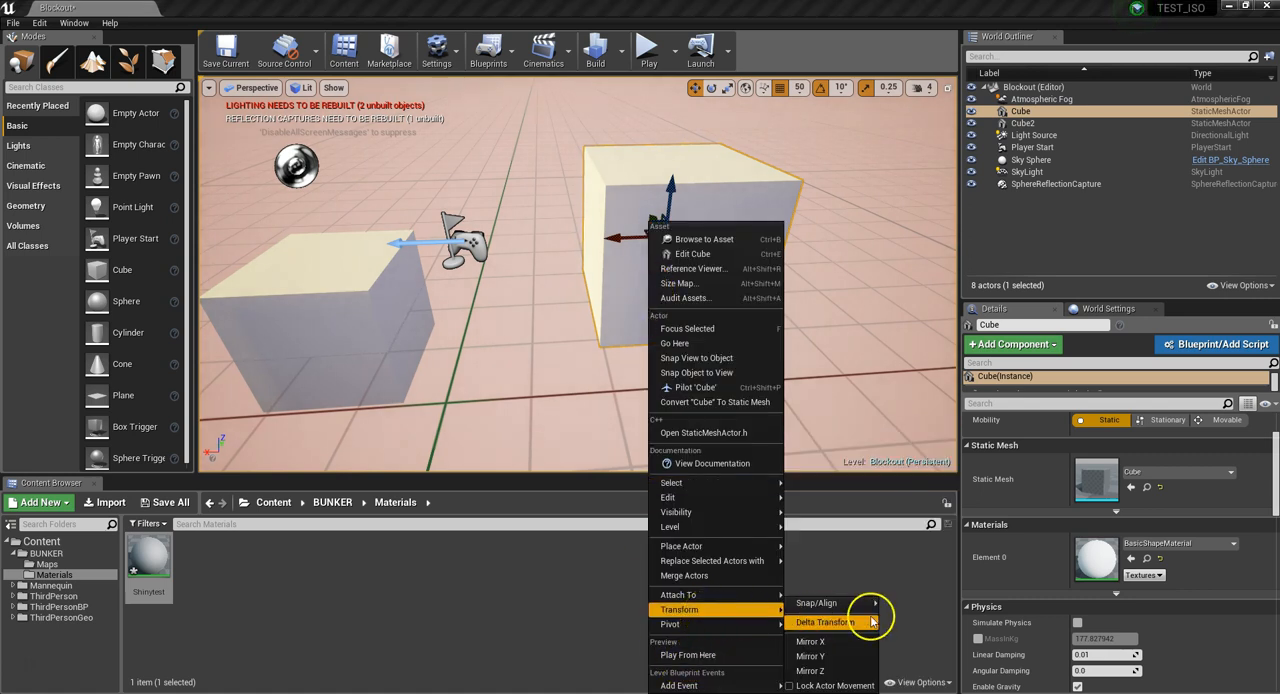
mouse_move(870, 603)
left_click(938, 584)
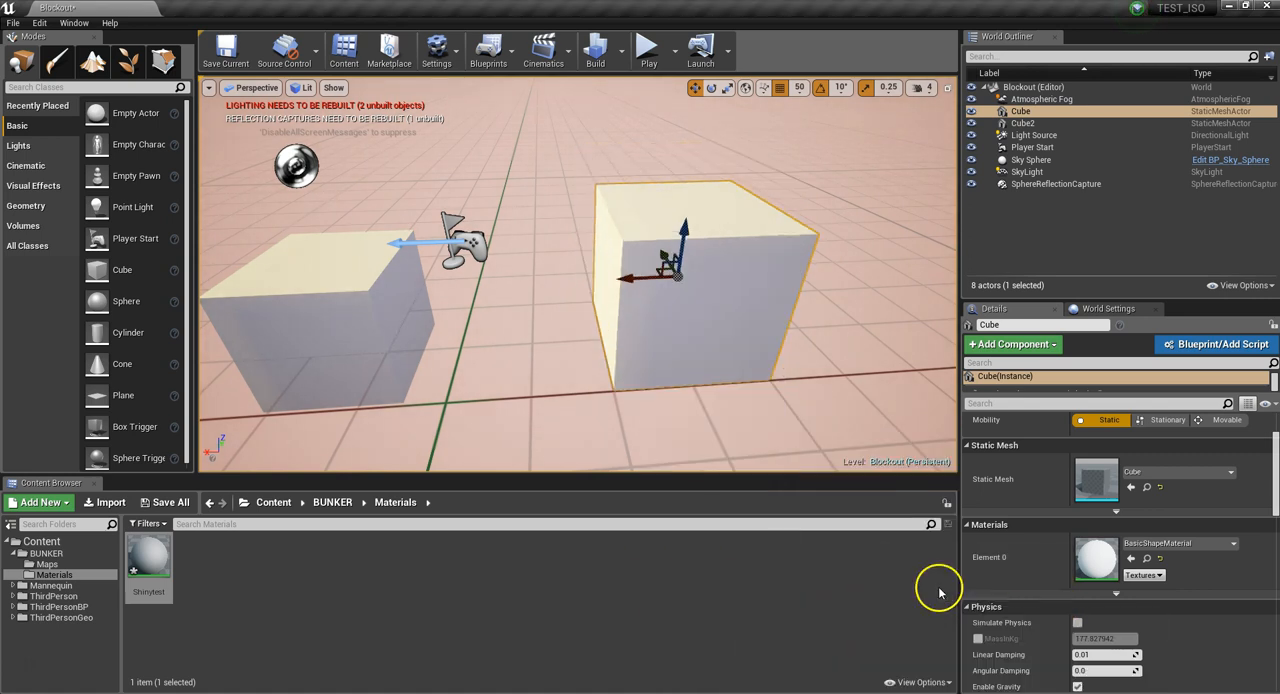
Move the second cube along the X axis until it sits flush against the first cube
left_click(330, 289)
left_click_drag(327, 272, 535, 253)
right_click_drag(678, 318, 727, 256)
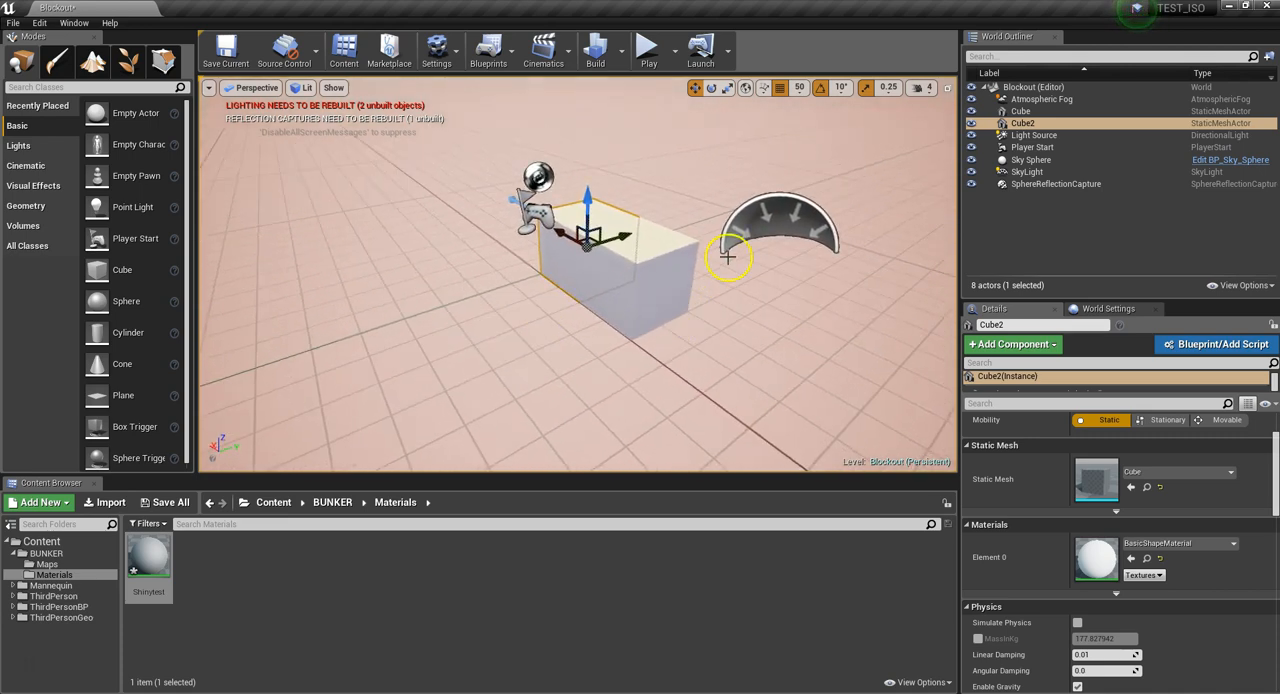
Set the position grid snap size to 5
left_click(840, 88)
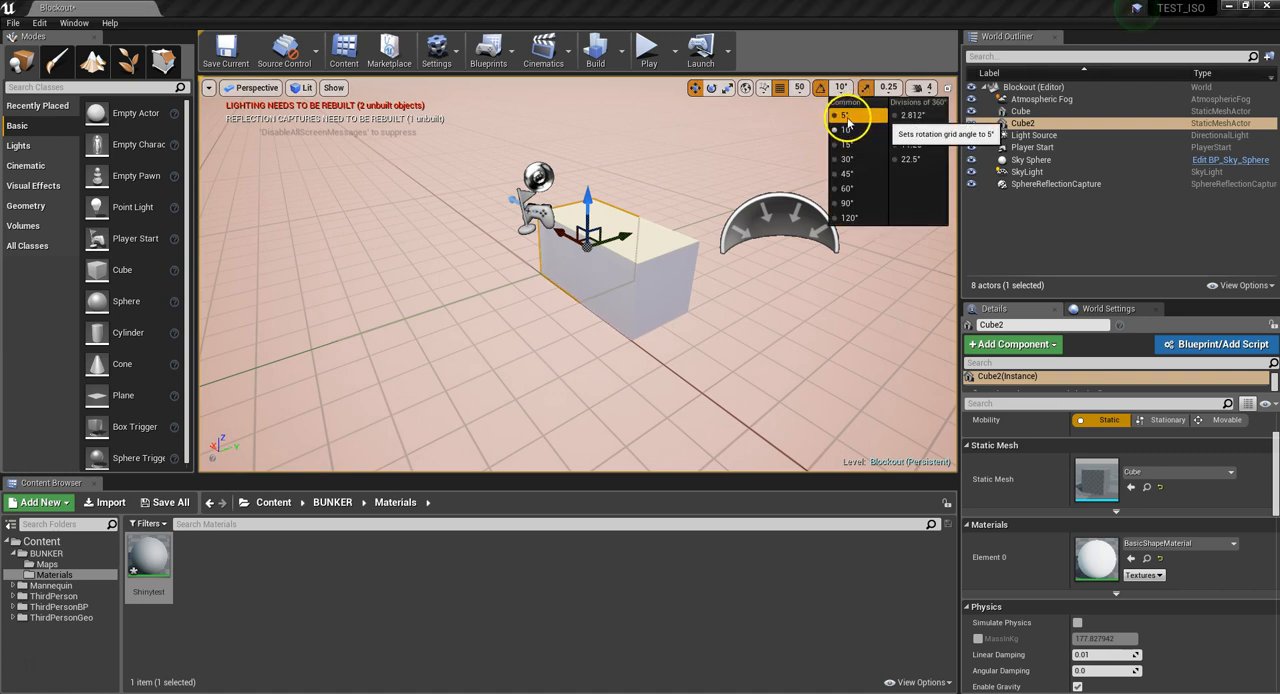
left_click(800, 88)
left_click(800, 88)
left_click(814, 129)
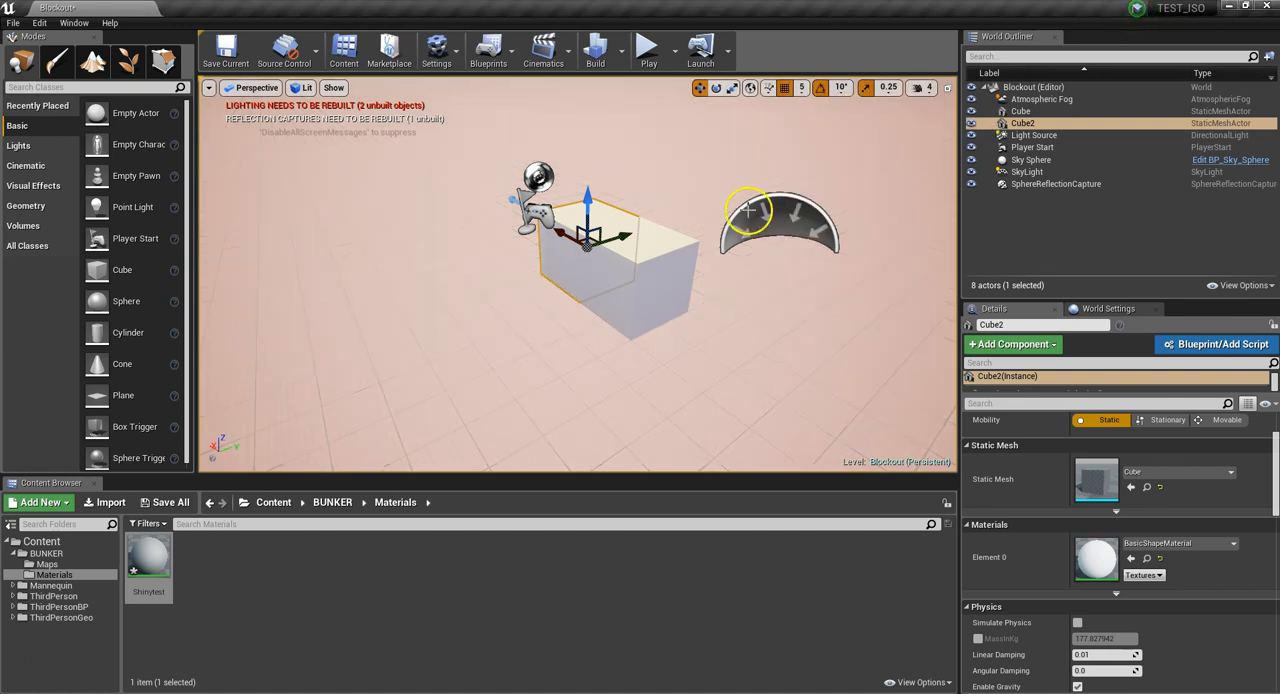
Review the Snap/Align transform options available for the second cube without applying any
key("w")
mouse_move(643, 286)
right_mouse_down()
mouse_move(641, 320)
mouse_move(672, 256)
mouse_move(752, 230)
mouse_move(746, 163)
mouse_move(740, 314)
mouse_move(637, 283)
right_mouse_up()
key("a")
key("s")
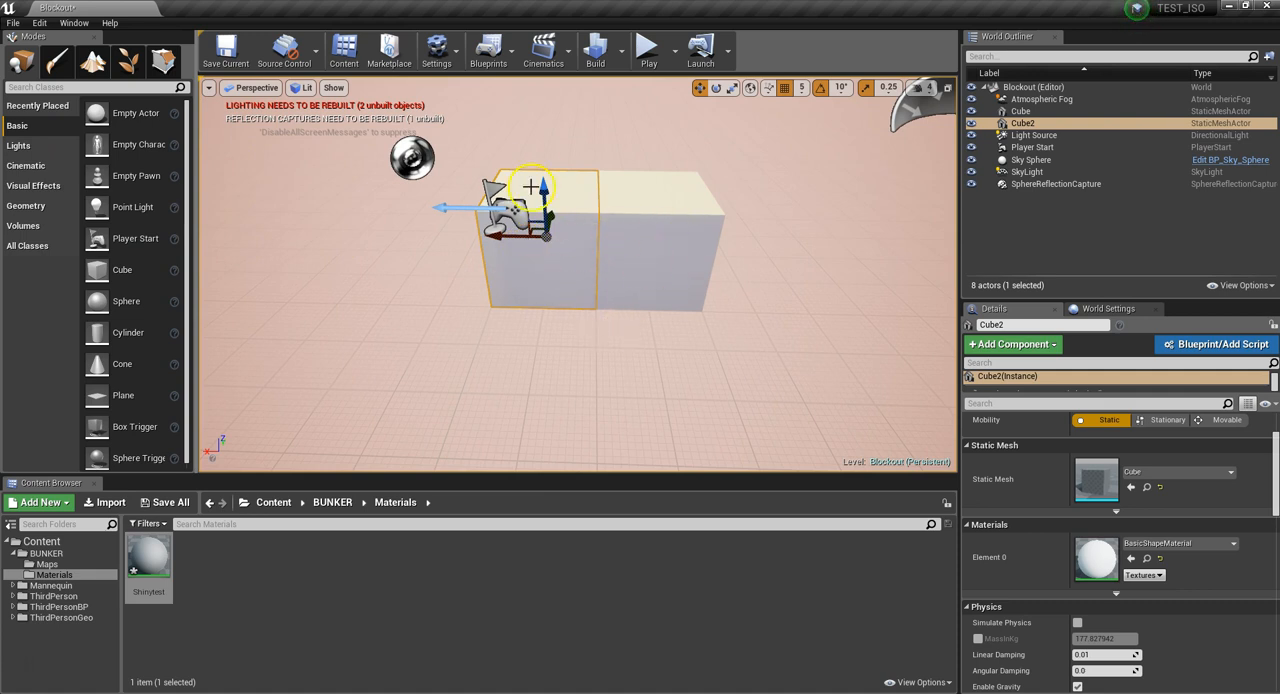
right_click(580, 278)
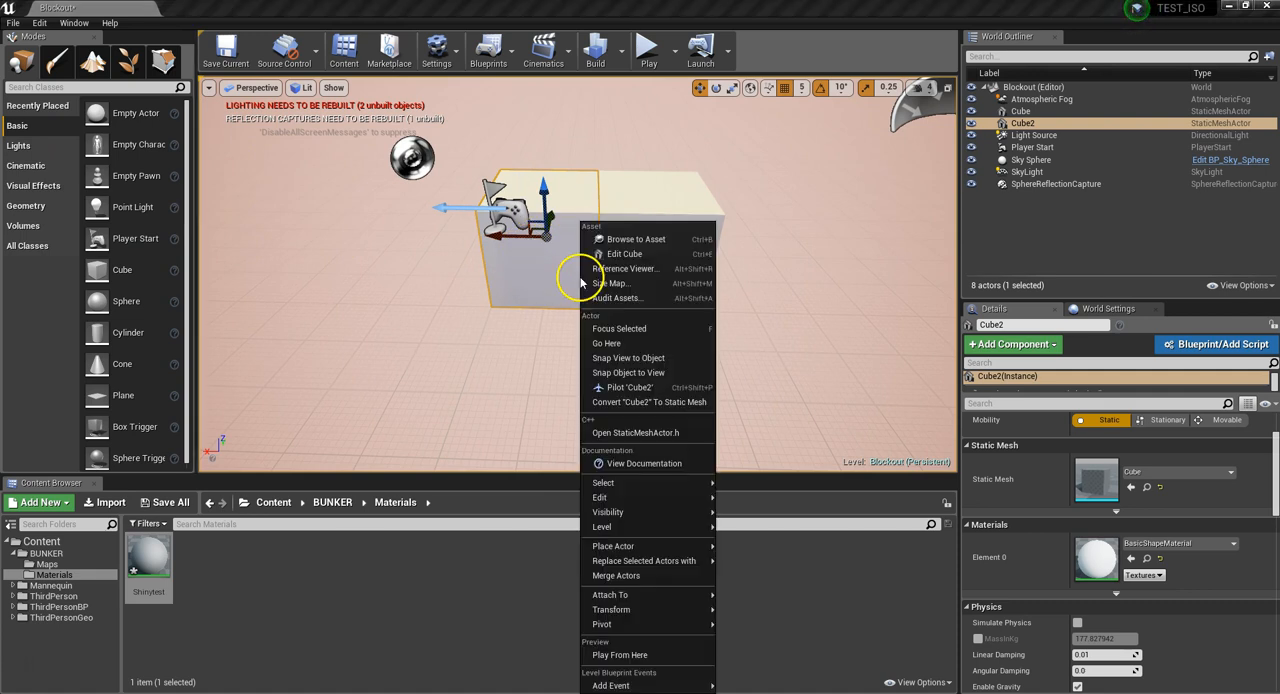
mouse_move(651, 622)
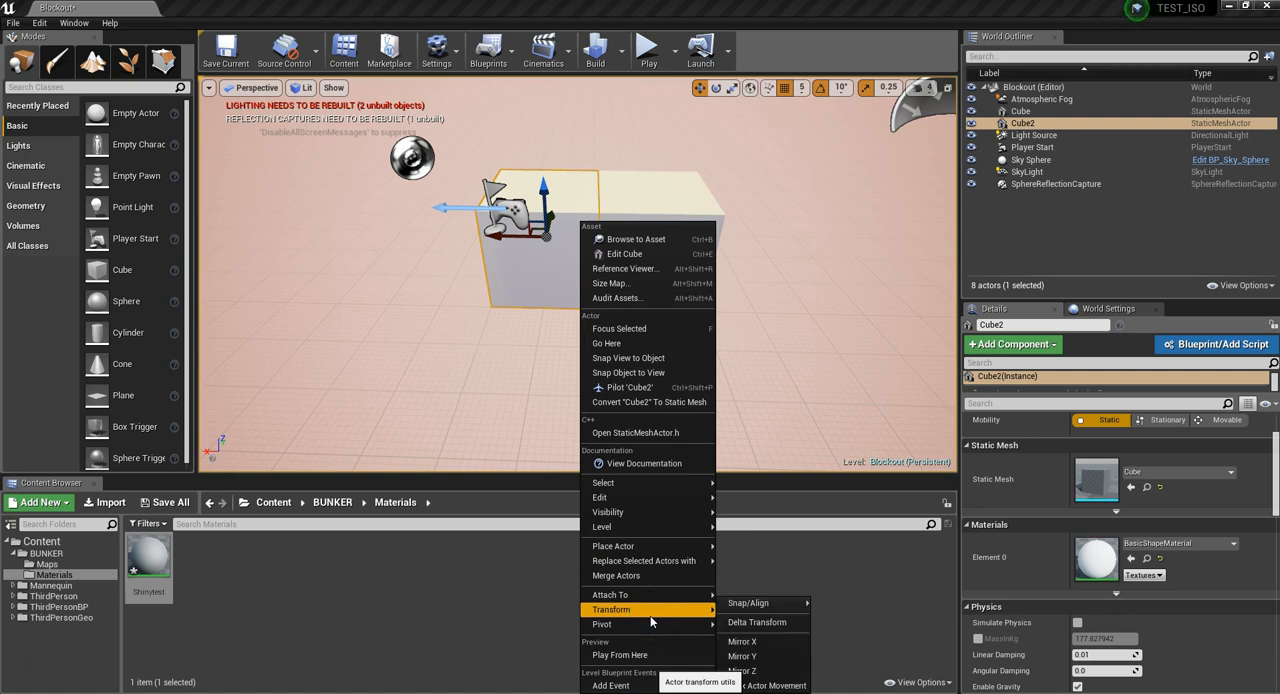
mouse_move(740, 604)
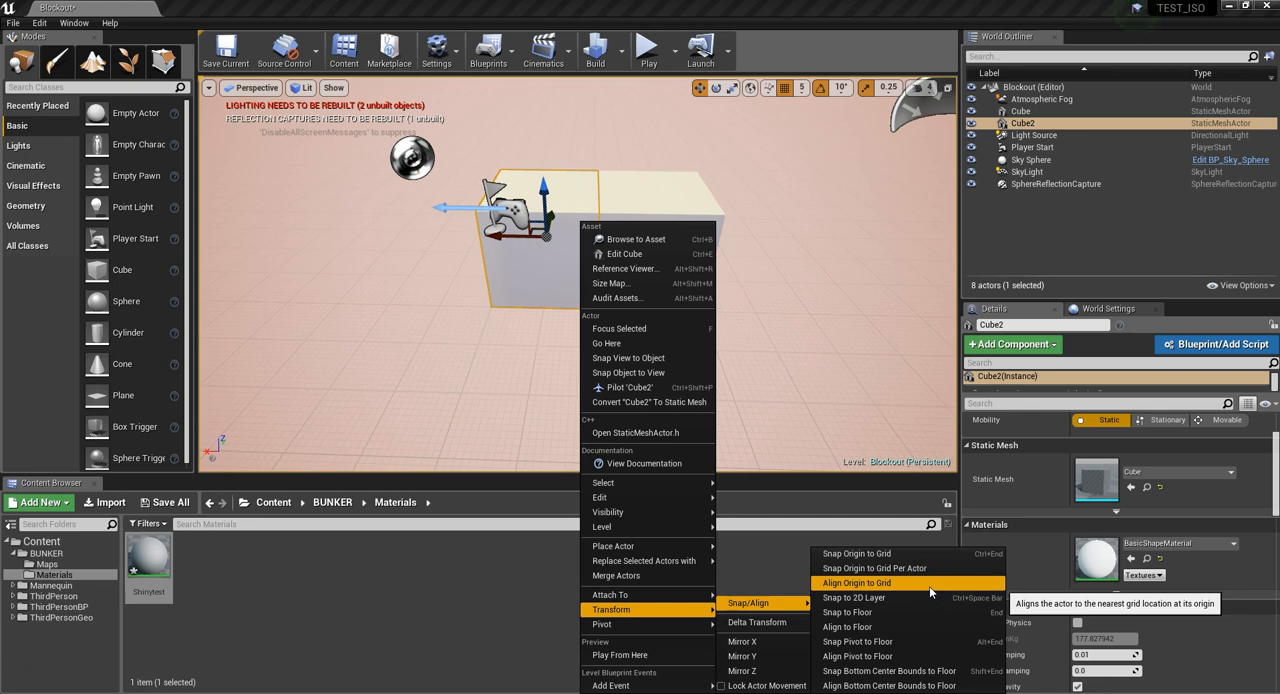
left_click(801, 260)
left_click(560, 260)
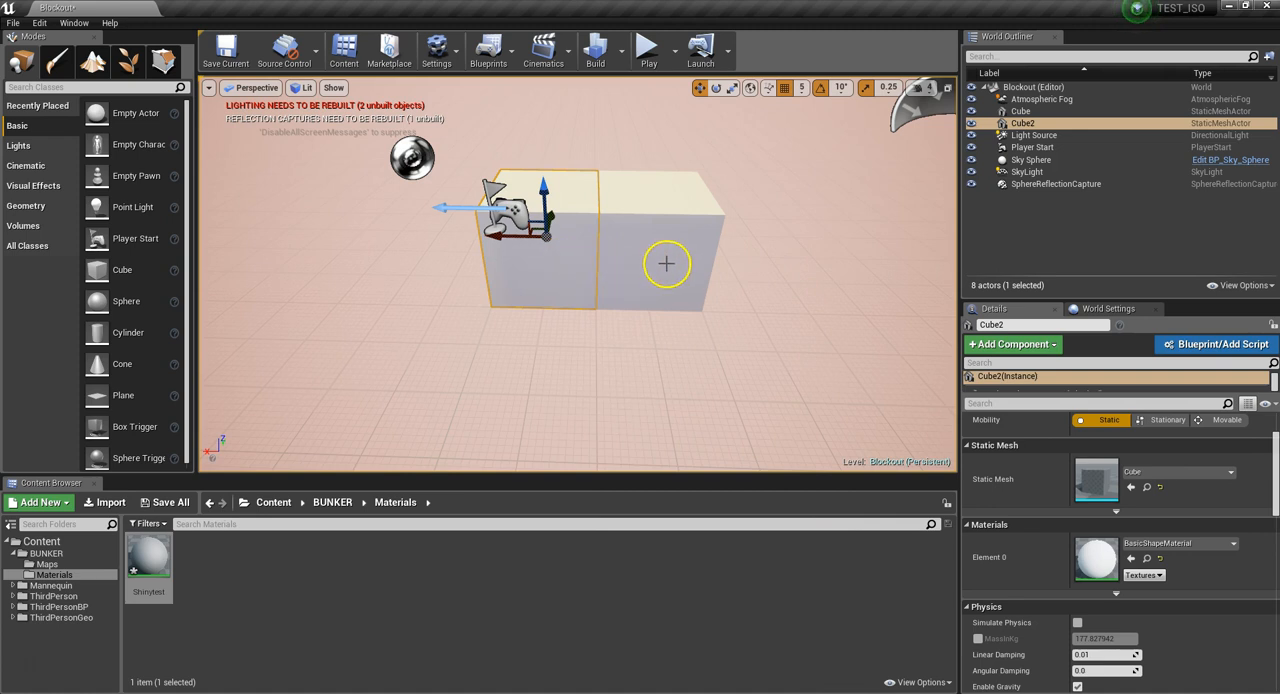
Move the second cube along the X axis away from the first cube, leaving a small gap between them
left_click(666, 263)
left_click(543, 237)
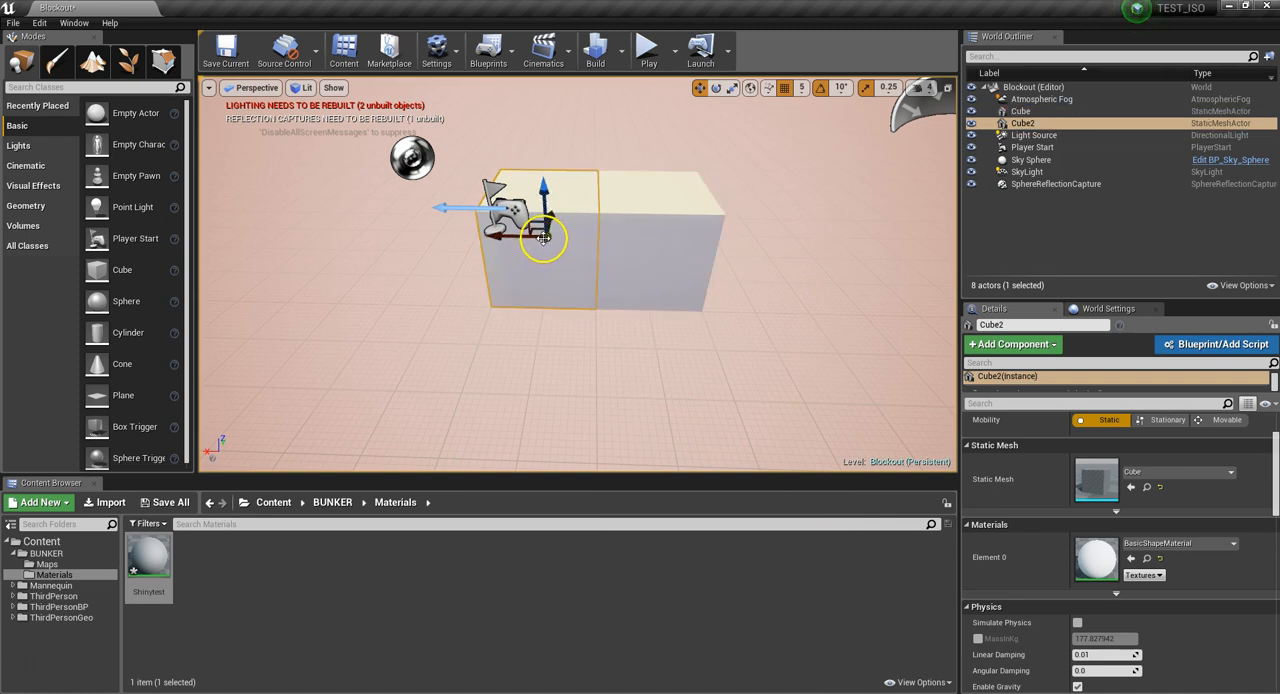
left_click_drag(505, 238, 462, 238)
right_click_drag(585, 296, 623, 277)
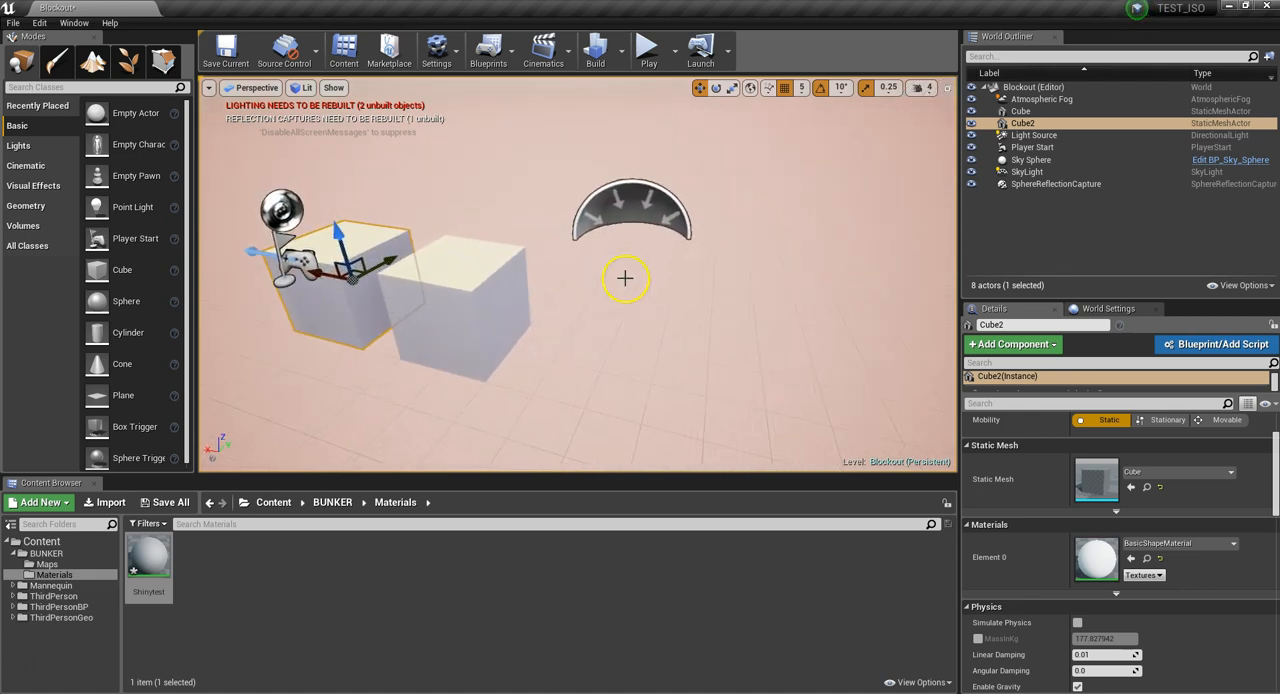
Set the rotation grid snap to 15° and test rotating the first cube back and forth about its vertical axis
left_click(843, 89)
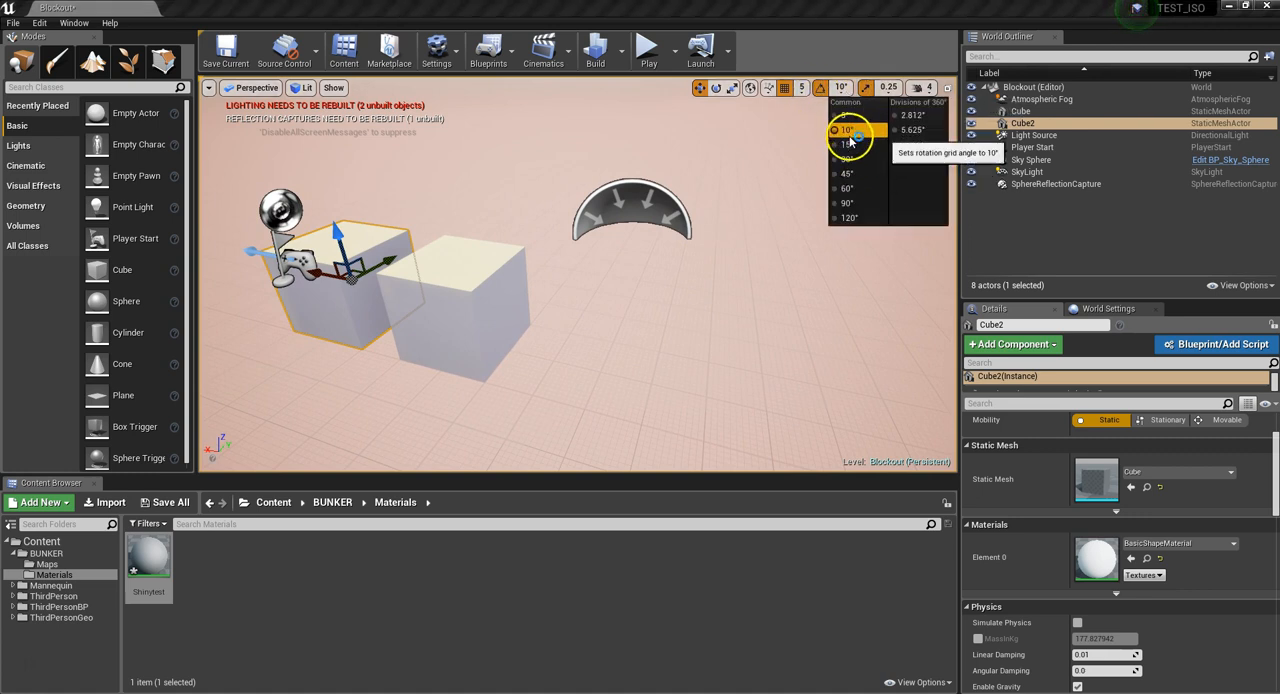
left_click(850, 137)
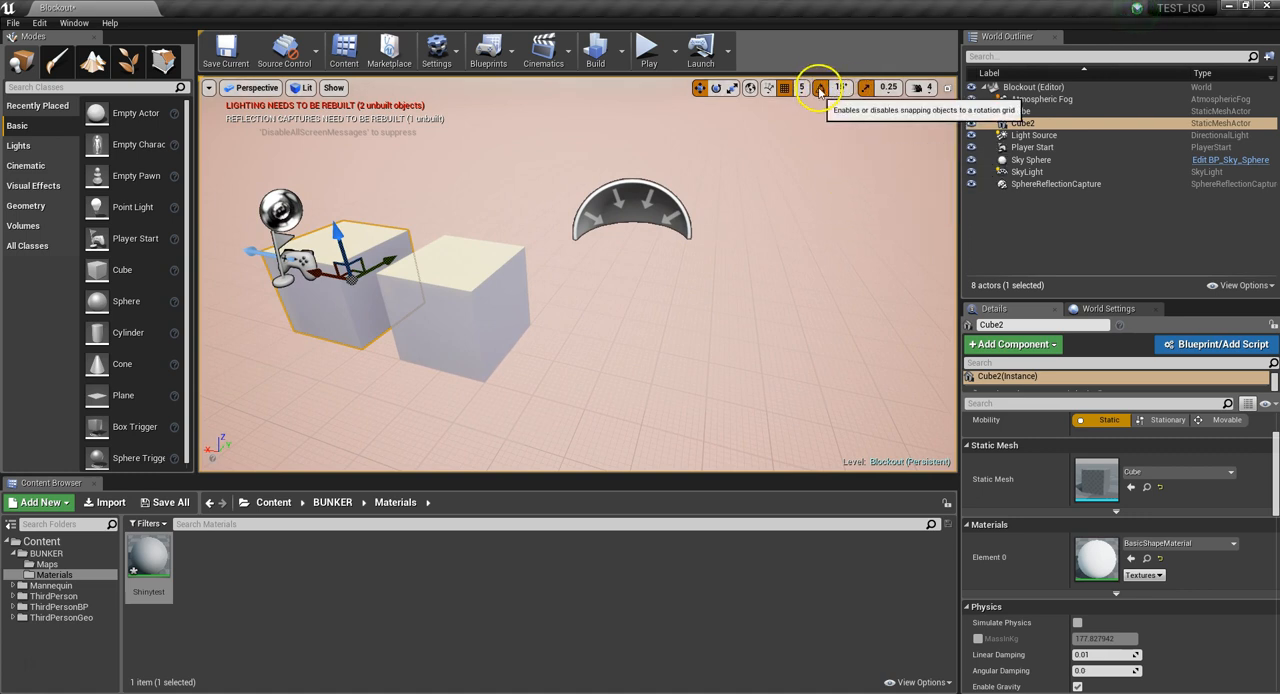
left_click(491, 260)
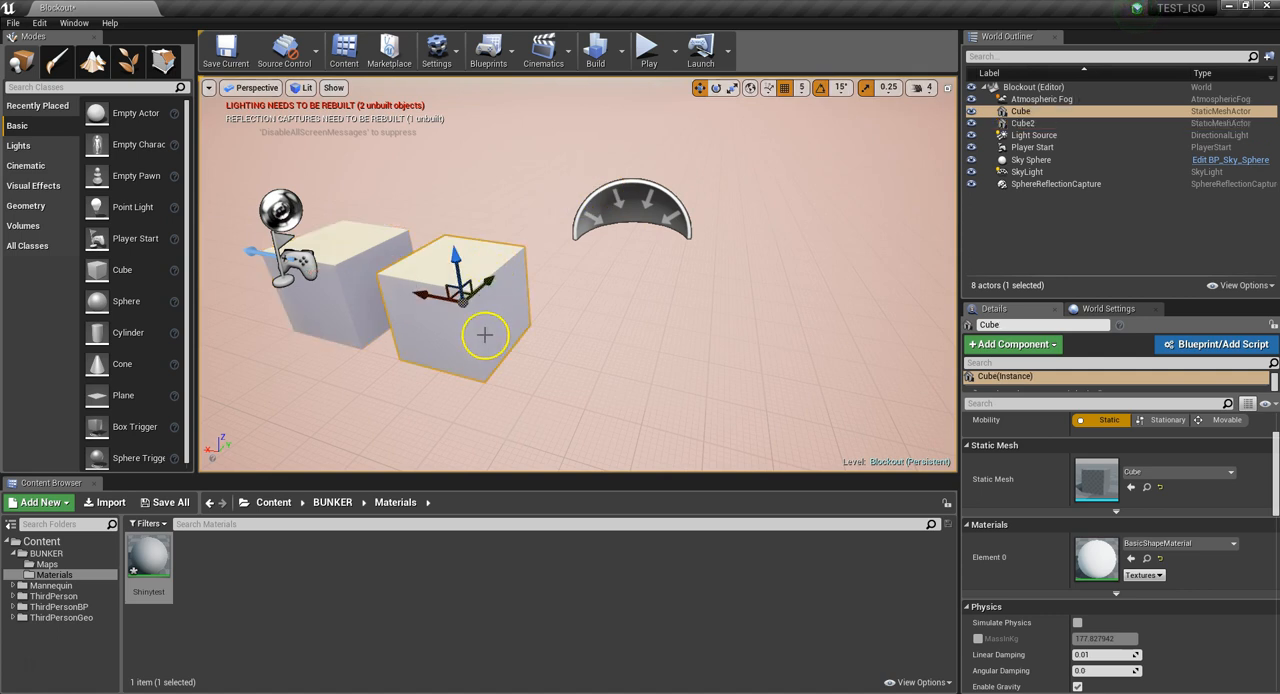
key("e")
left_click_drag(457, 354, 513, 345)
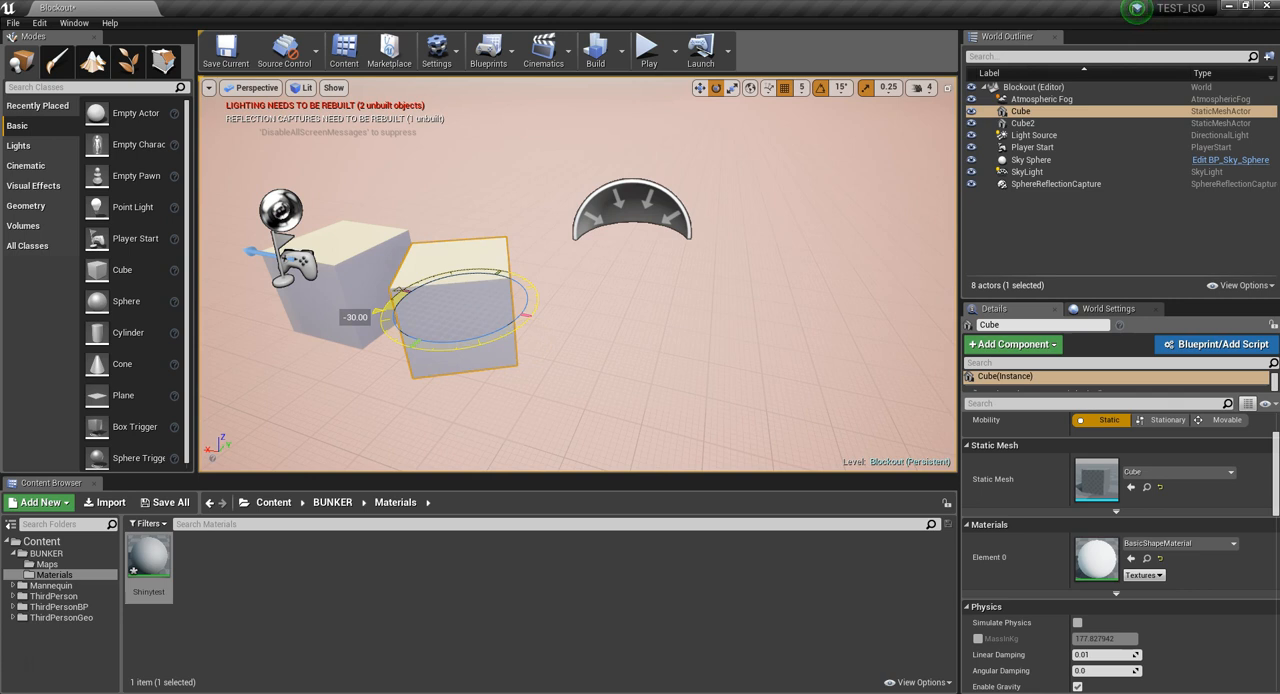
left_click_drag(450, 347, 378, 336)
left_click(625, 323)
left_click(443, 288)
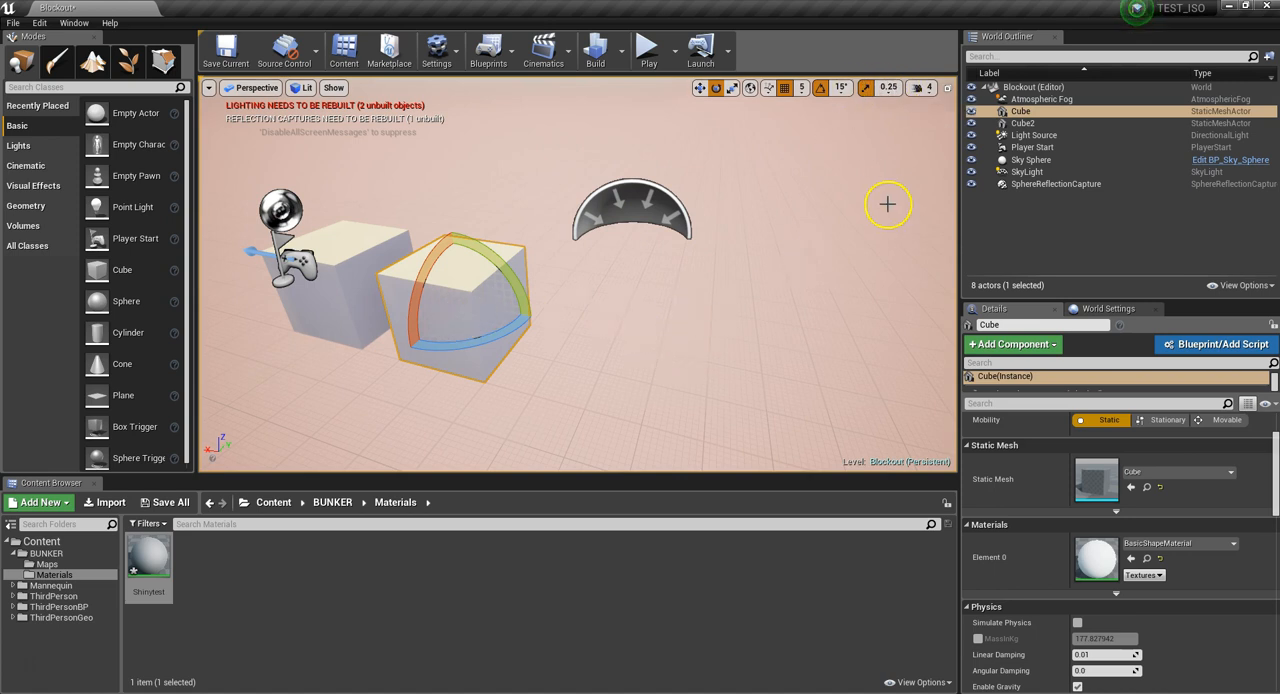
Examine the spacing and orientation of the two cubes from several viewing angles
mouse_move(814, 244)
right_mouse_down()
mouse_move(771, 227)
mouse_move(794, 237)
right_mouse_up()
mouse_move(681, 297)
right_mouse_down()
mouse_move(740, 309)
mouse_move(703, 306)
mouse_move(718, 313)
mouse_move(757, 300)
mouse_move(670, 297)
right_mouse_up()
key("a")
key("w")
key("s")
key("a")
key("d")
key("w")
key("s")
key("a")
key("w")
key("s")
key("w")
key("s")
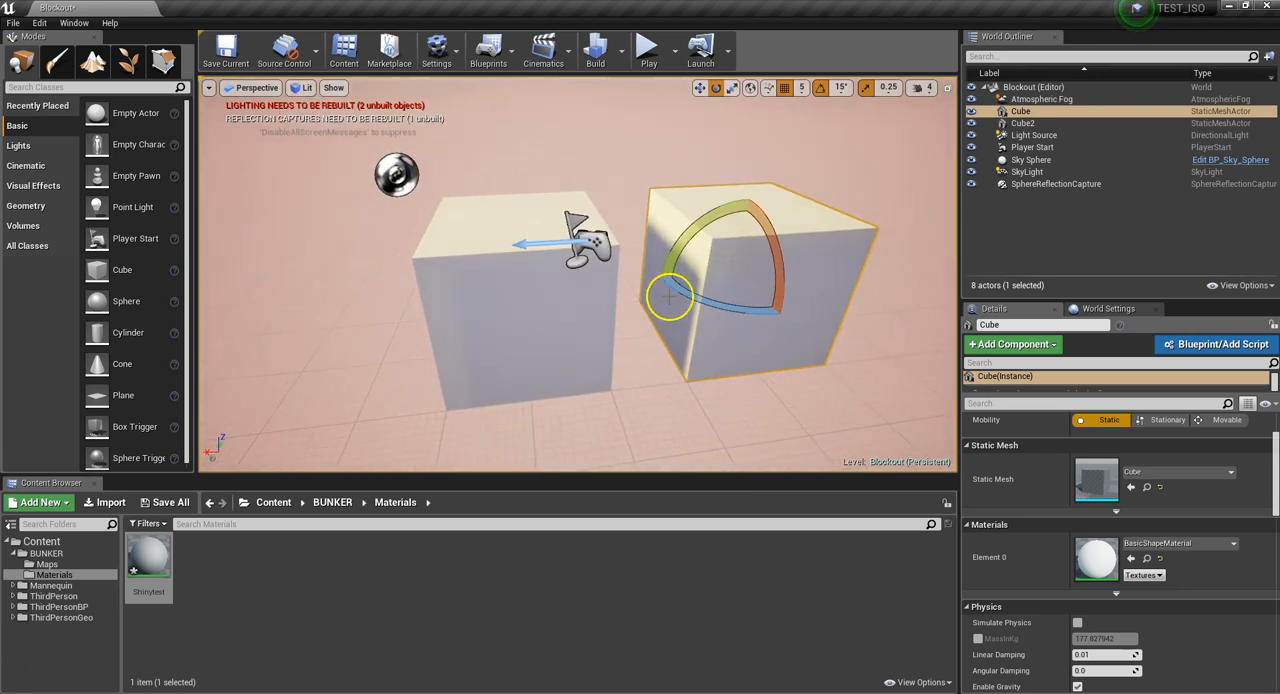